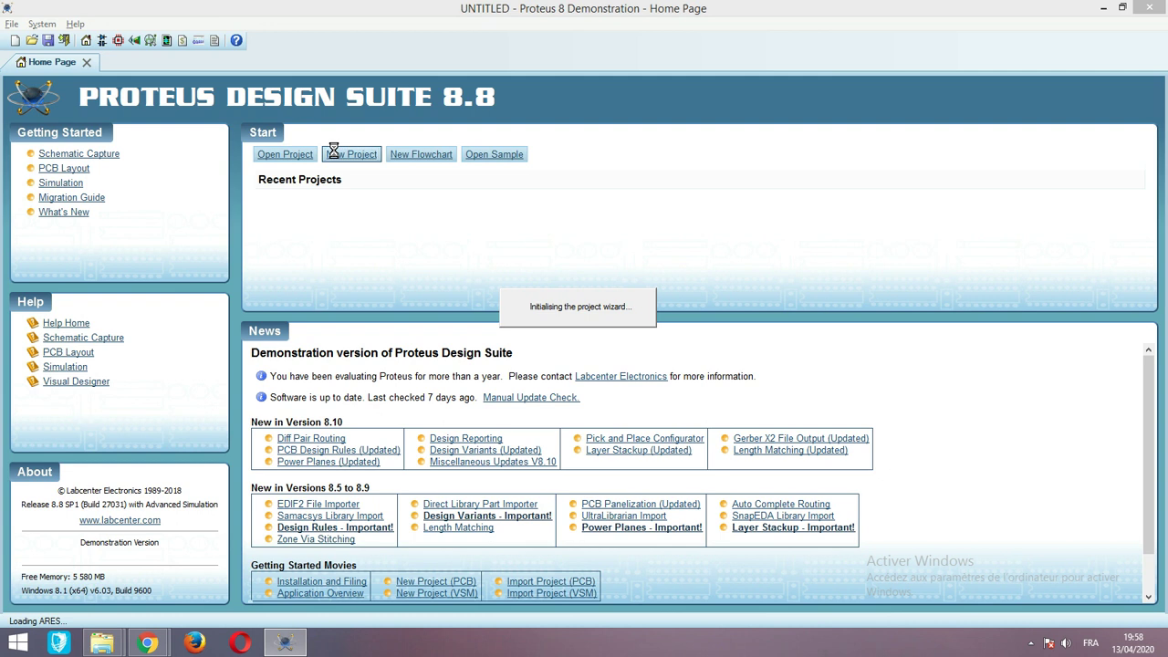
- Name the new project "red simple alternance", replacing the default name
left_click(461, 165)
key("BackSpace")
key("BackSpace")
key("BackSpace")
key("BackSpace")
key("BackSpace")
key("BackSpace")
key("BackSpace")
key("BackSpace")
key("BackSpace")
key("BackSpace")
key("BackSpace")
key("BackSpace")
key("BackSpace")
key("BackSpace")
key("BackSpace")
key("BackSpace")
key("BackSpace")
key("BackSpace")
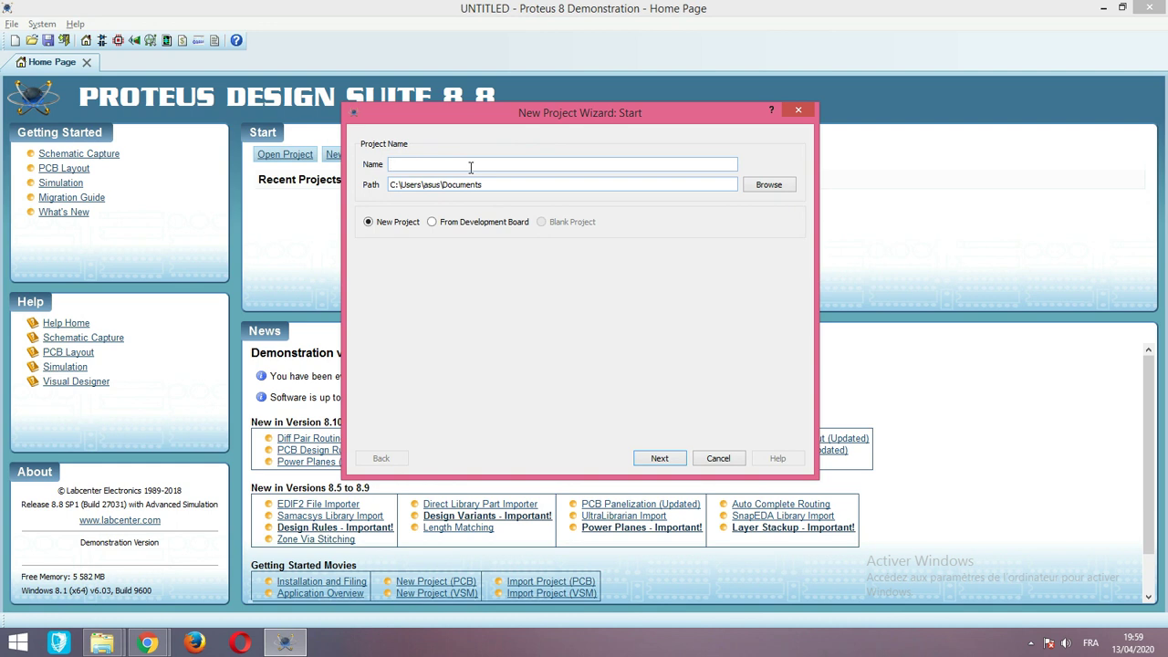
type("red simple alternance")
- Create the project with the DEFAULT schematic template, no PCB layout and no firmware project
left_click(649, 461)
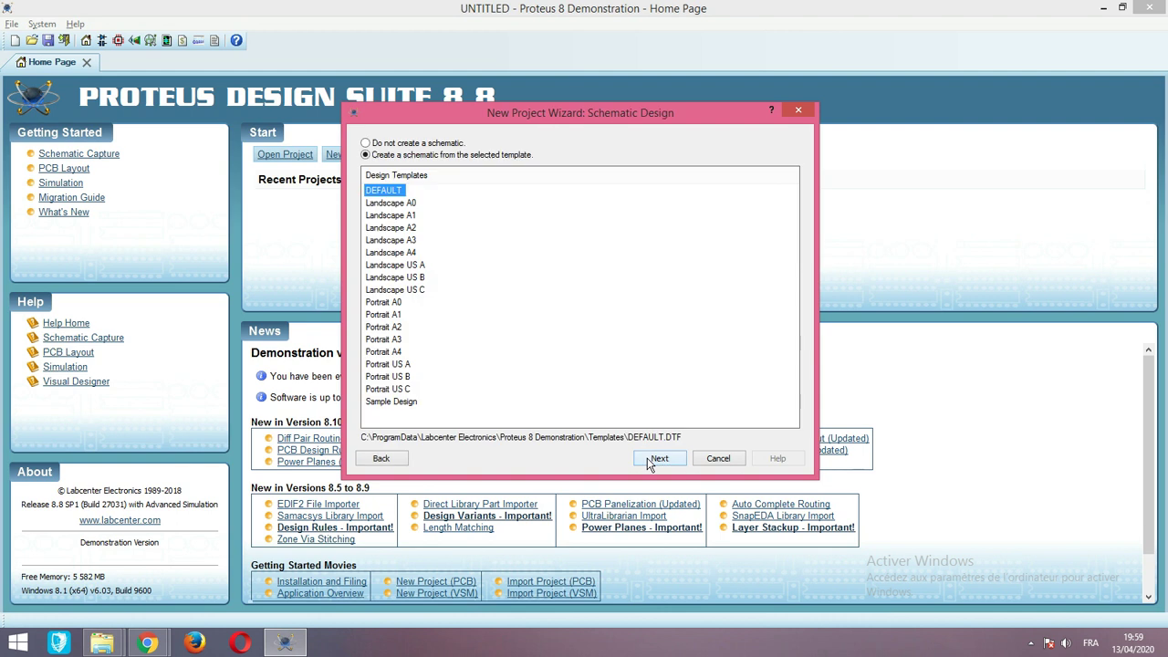
left_click(648, 461)
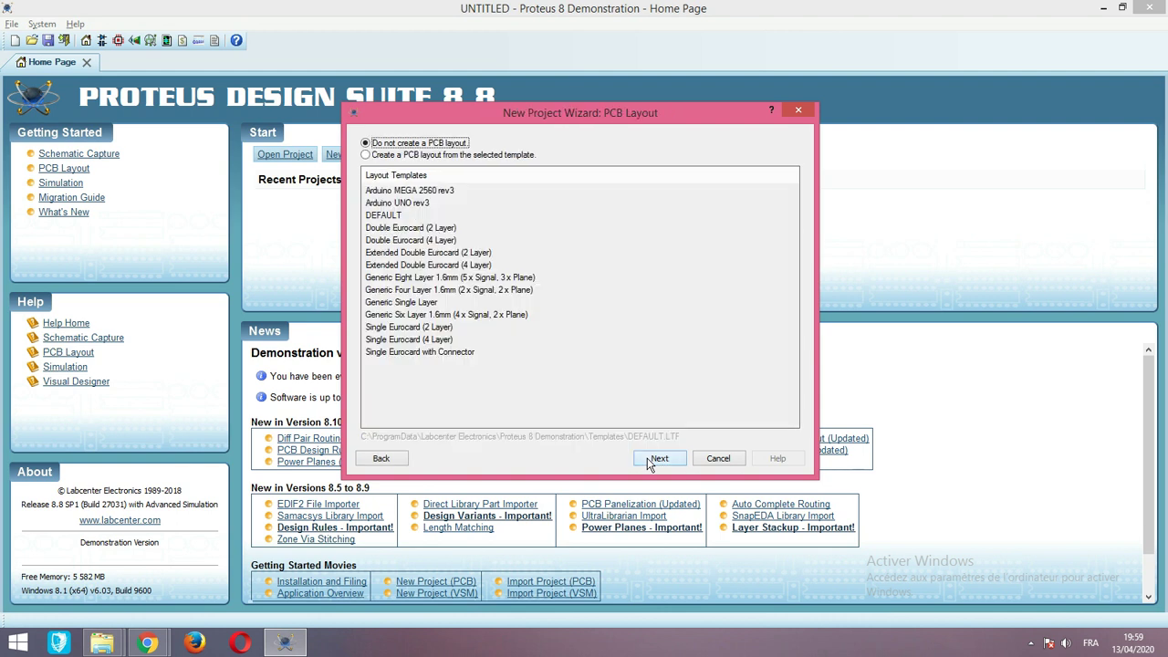
left_click(651, 462)
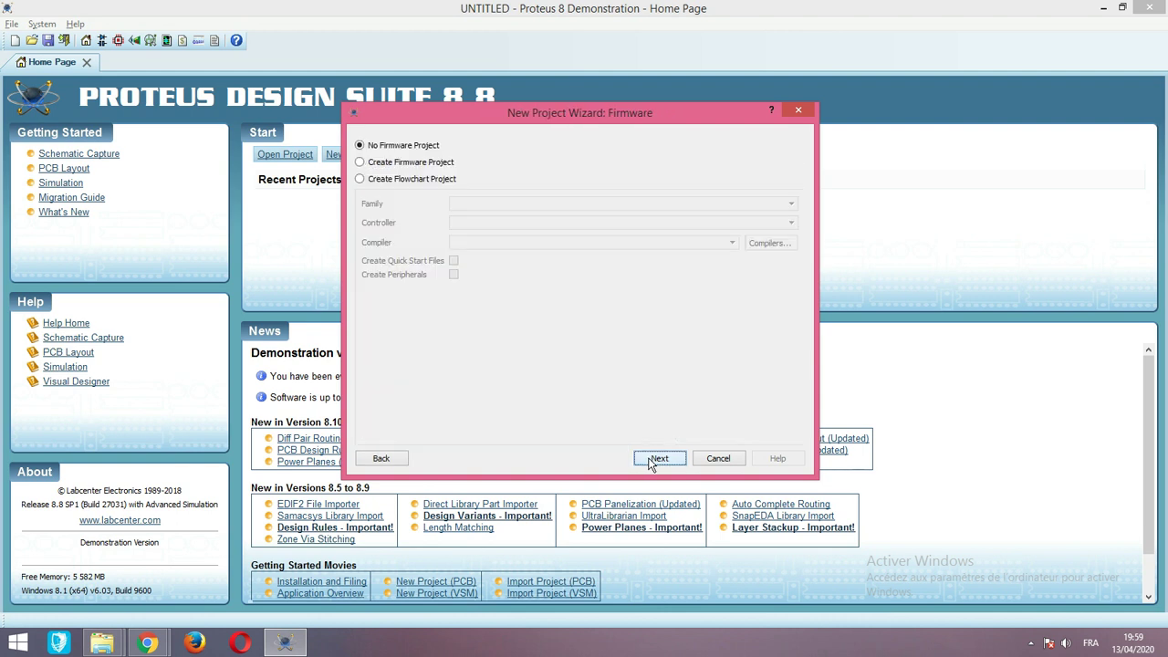
left_click(651, 462)
left_click(658, 459)
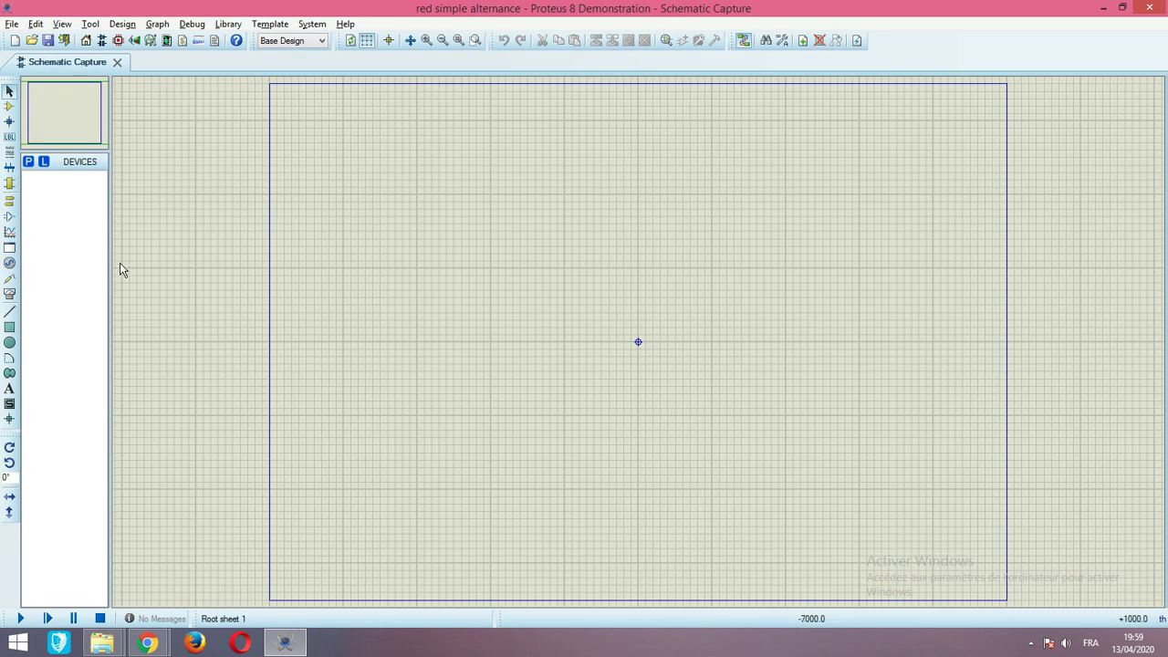
- Find the generic DIODE and RES parts of the DEVICE library and add both to the device list
left_click(28, 162)
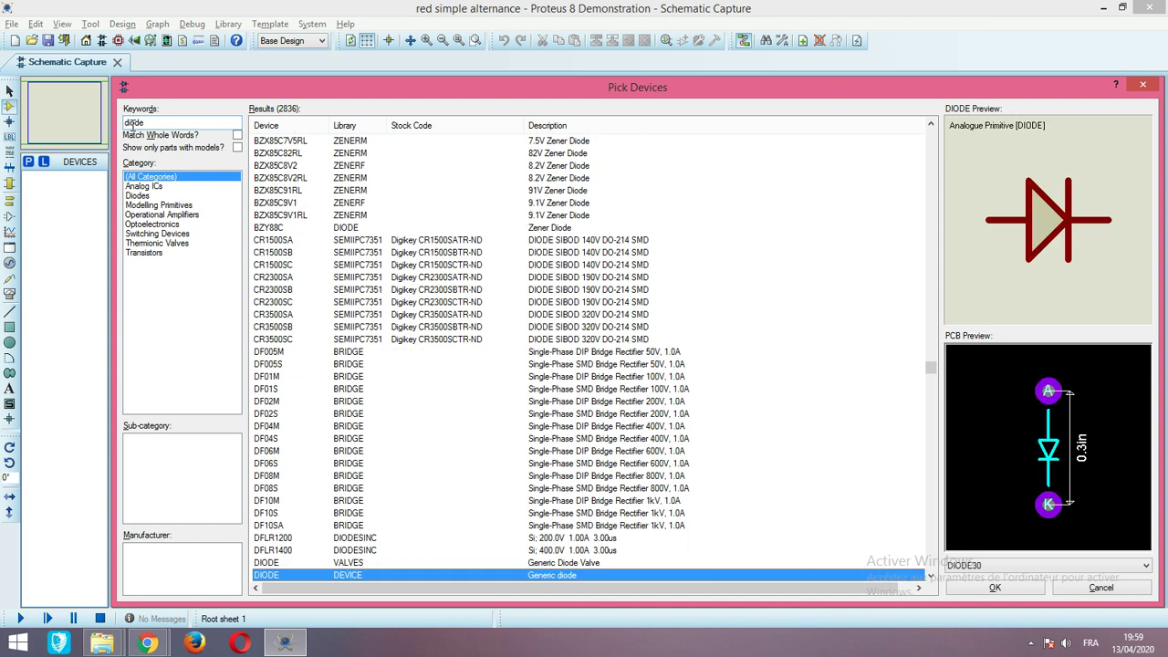
double_click(277, 576)
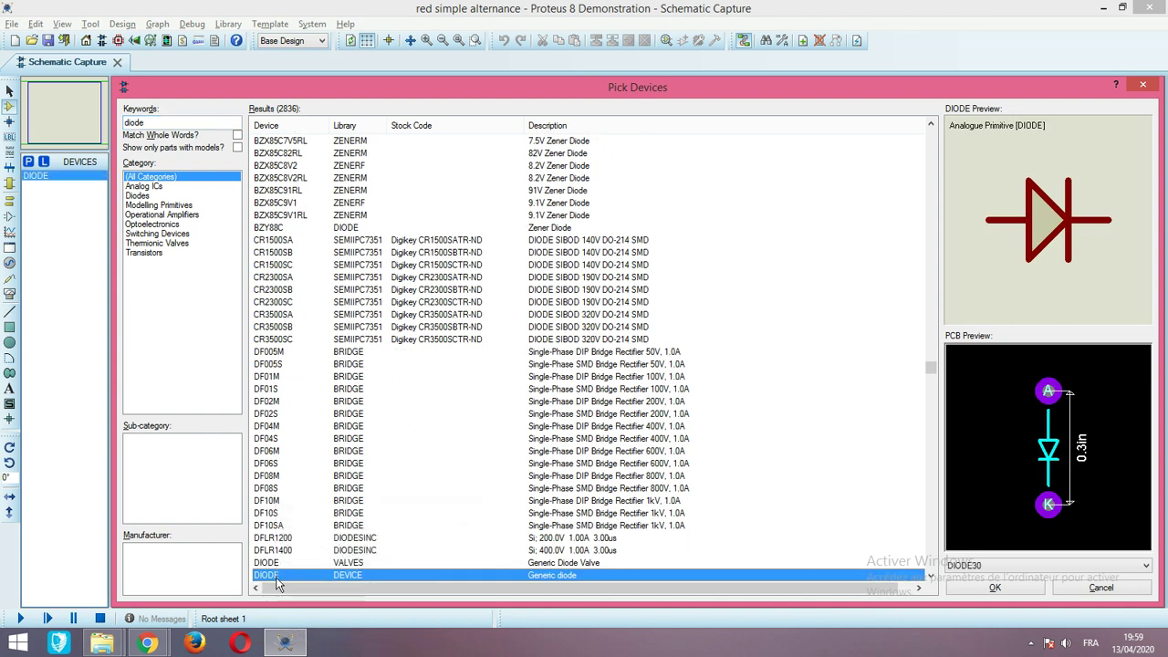
left_click(149, 122)
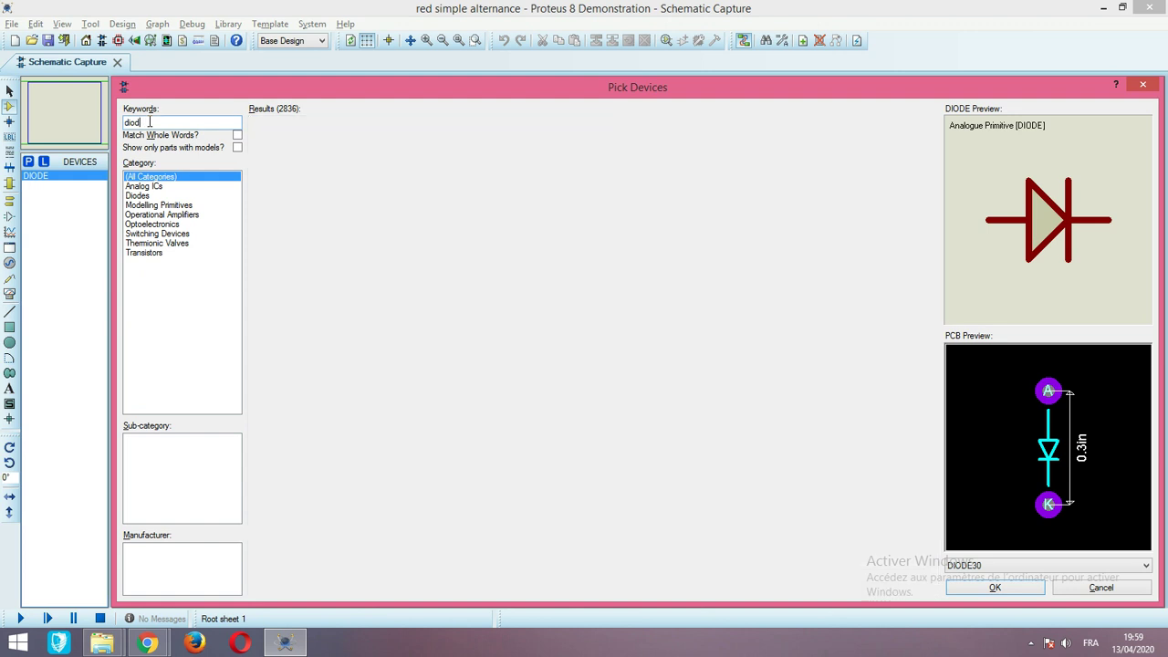
key("BackSpace")
key("BackSpace")
key("BackSpace")
key("BackSpace")
key("BackSpace")
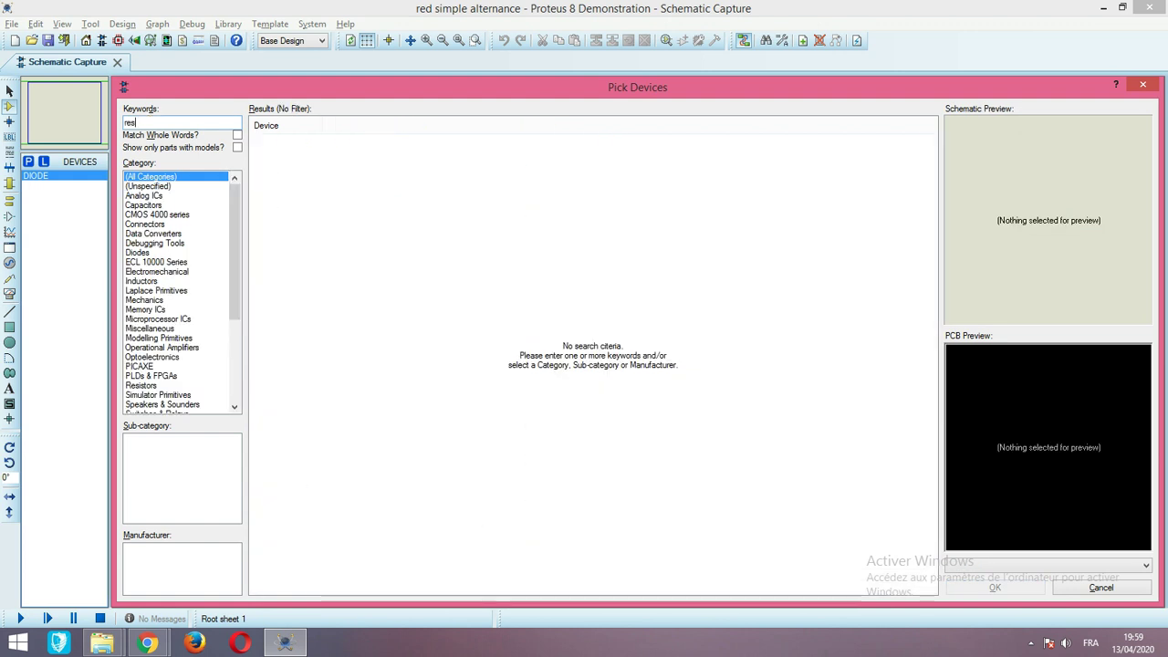
key("Down")
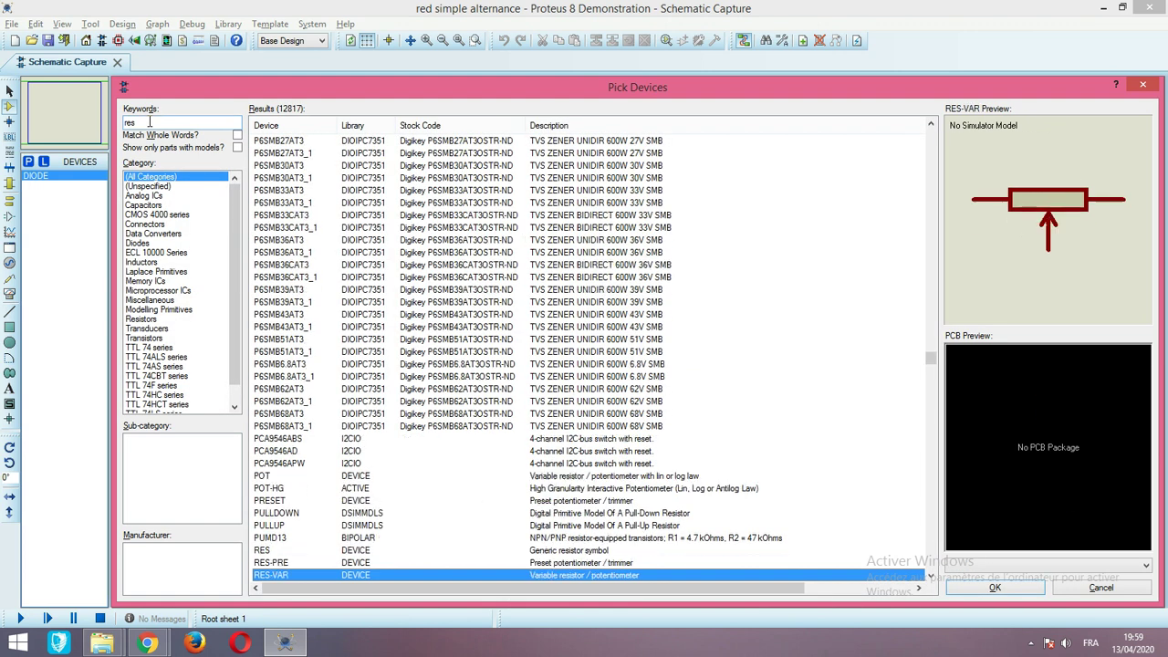
double_click(296, 551)
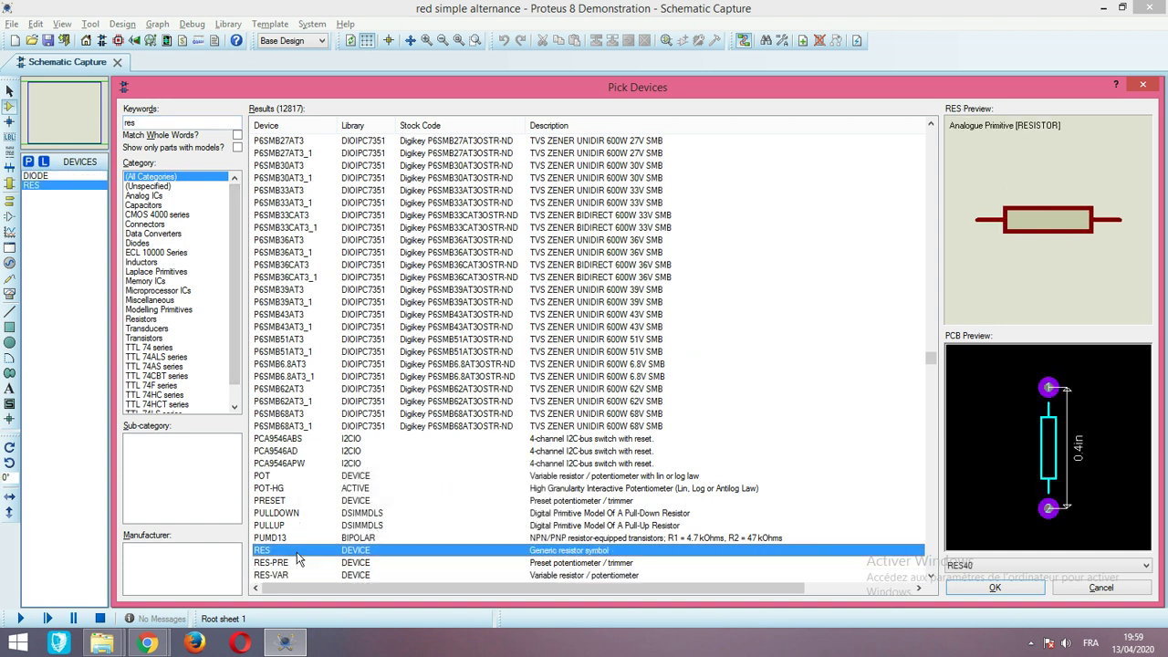
- Find the CAPACITOR primitive, add it to the device list and close the device picker
left_click(139, 126)
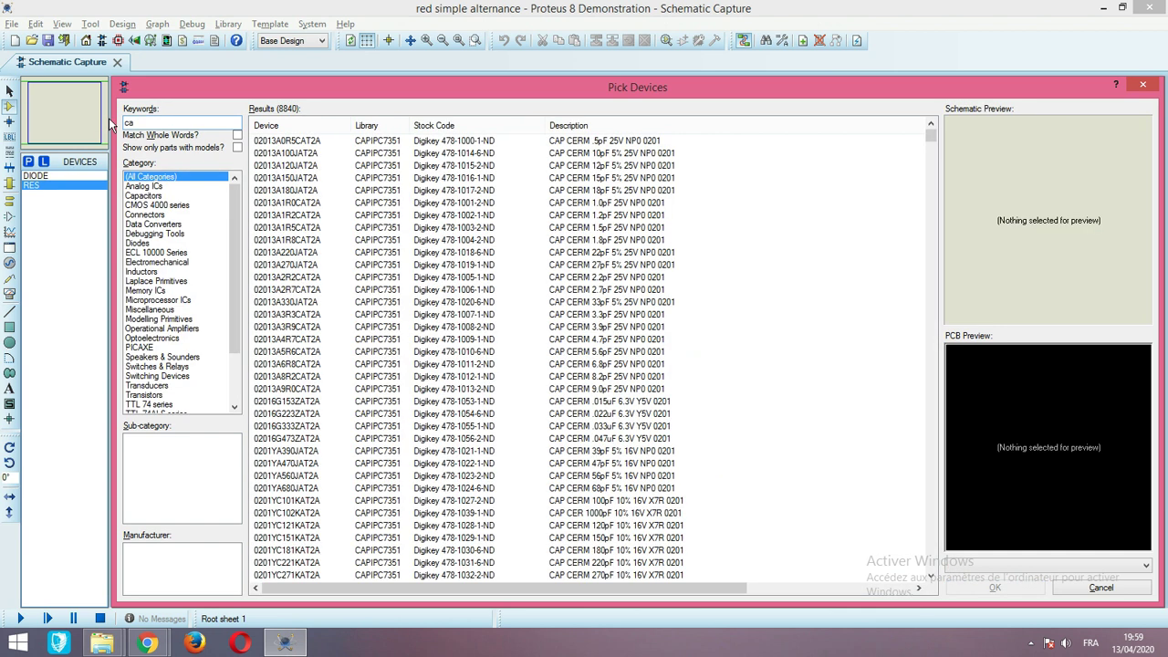
type("pacitor")
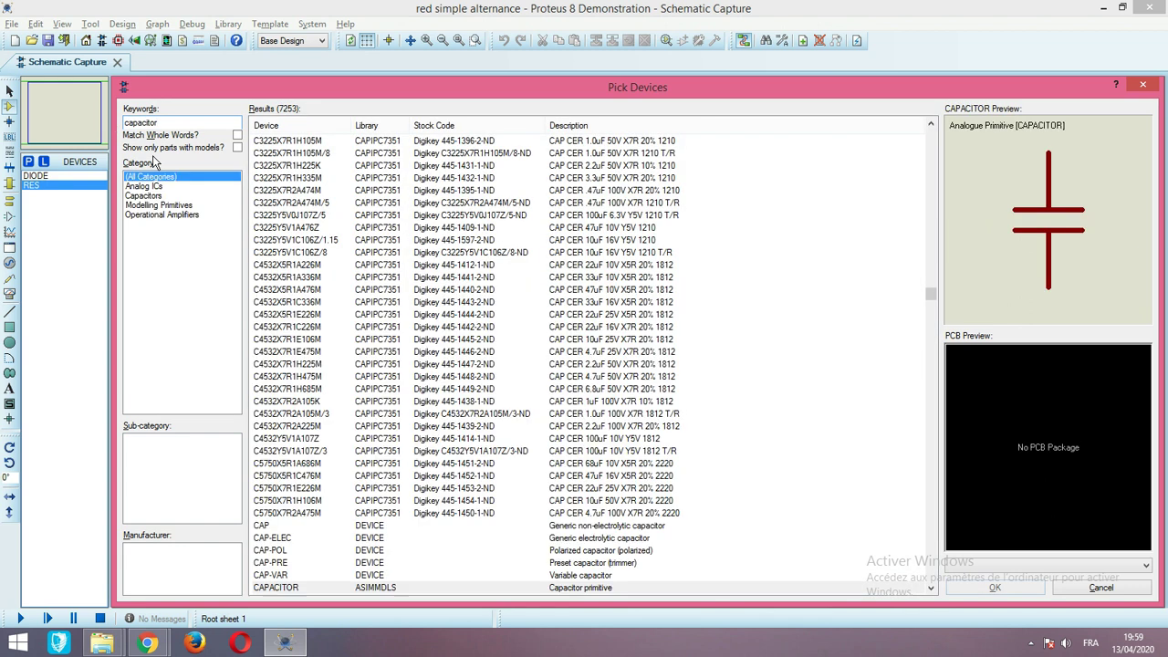
double_click(280, 589)
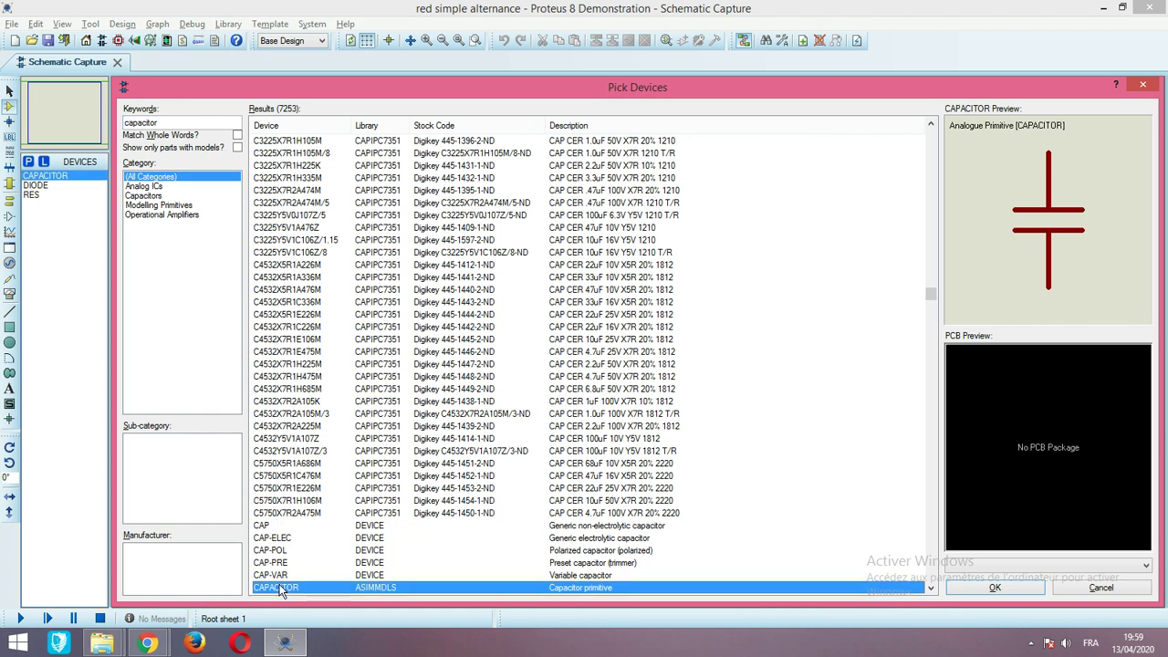
left_click(1142, 85)
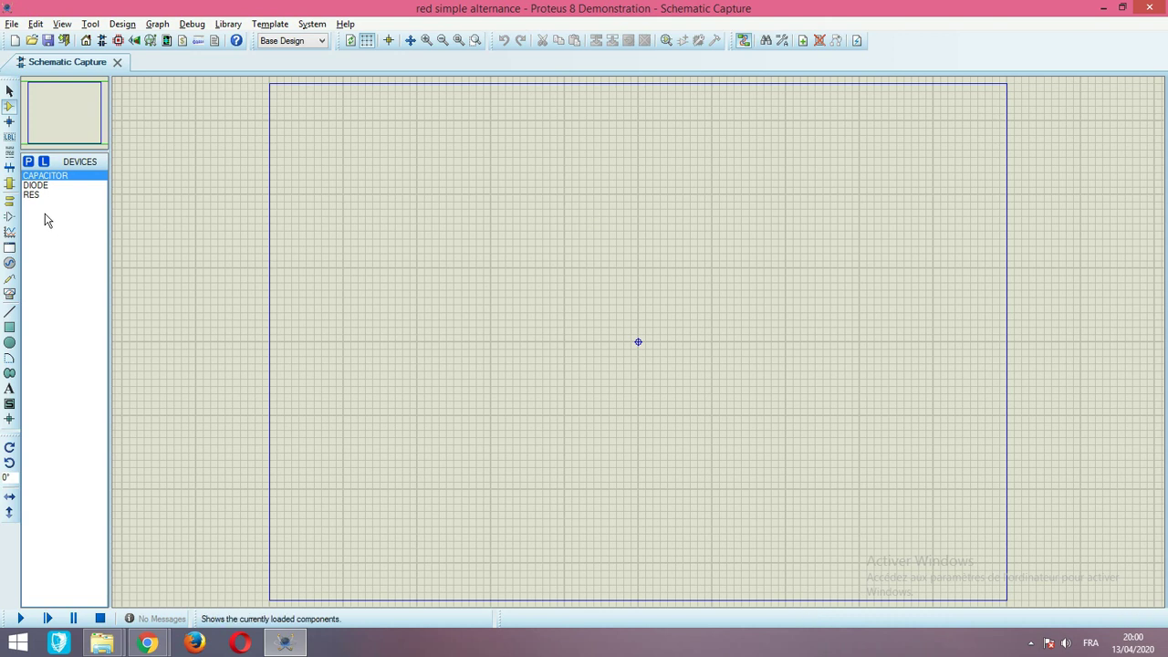
- Place a DIODE horizontally in the upper middle part of the sheet
left_click(44, 187)
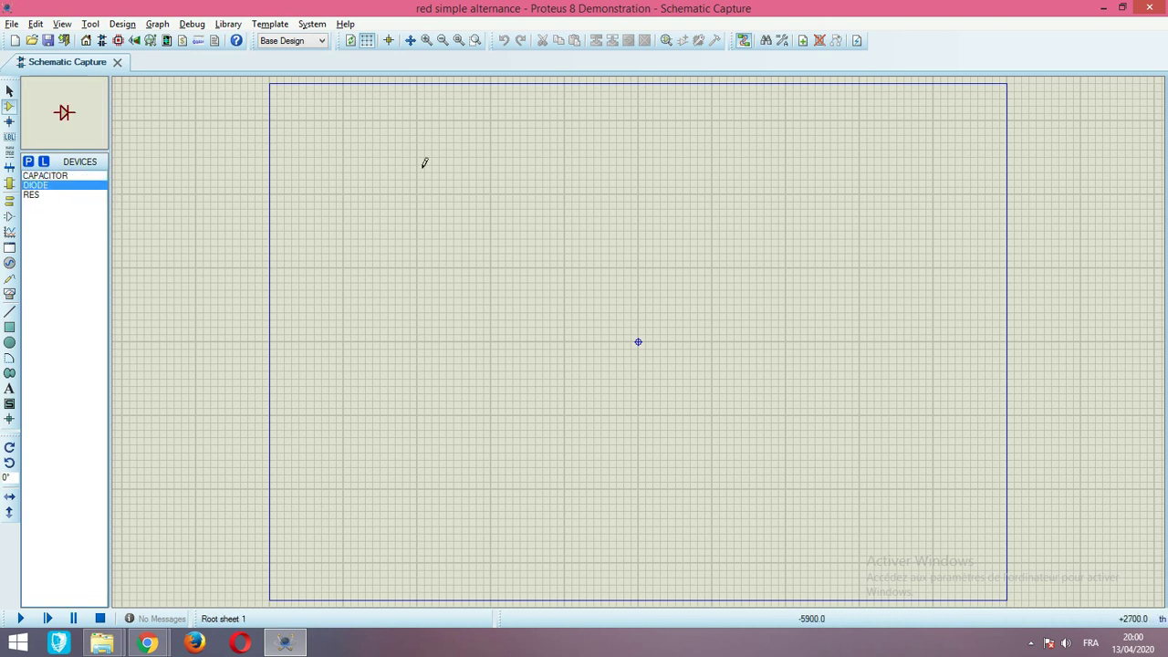
left_click(549, 177)
left_click(554, 178)
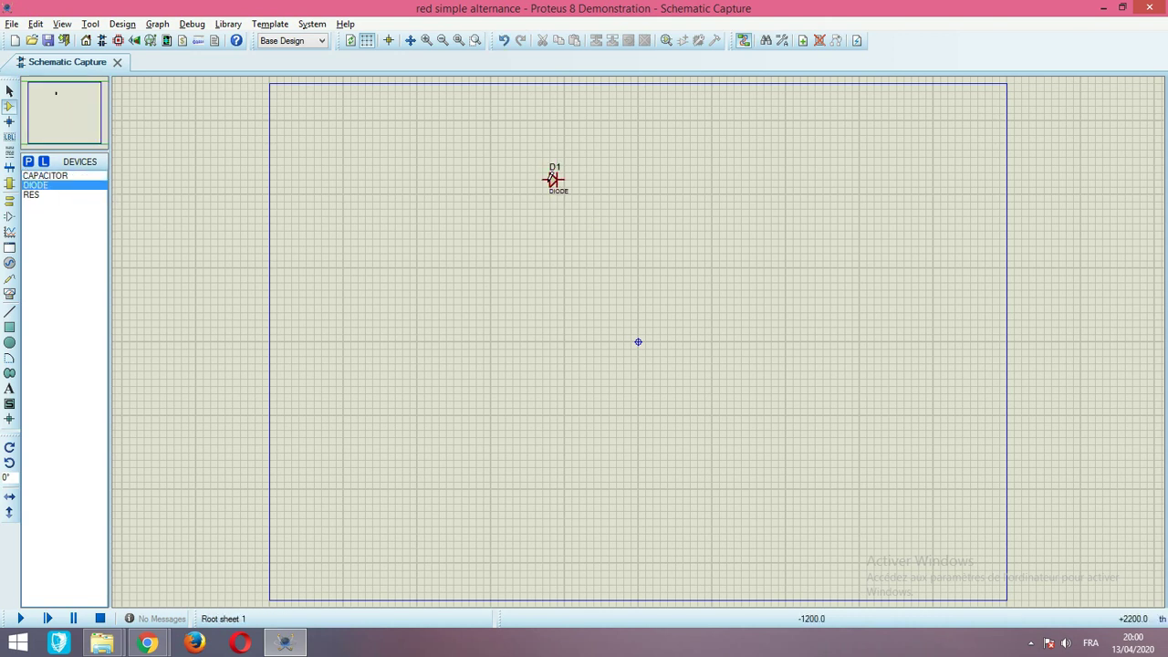
- Place a RES rotated -90° to the lower right of the diode and wire its upper pin to the diode's cathode
left_click(36, 195)
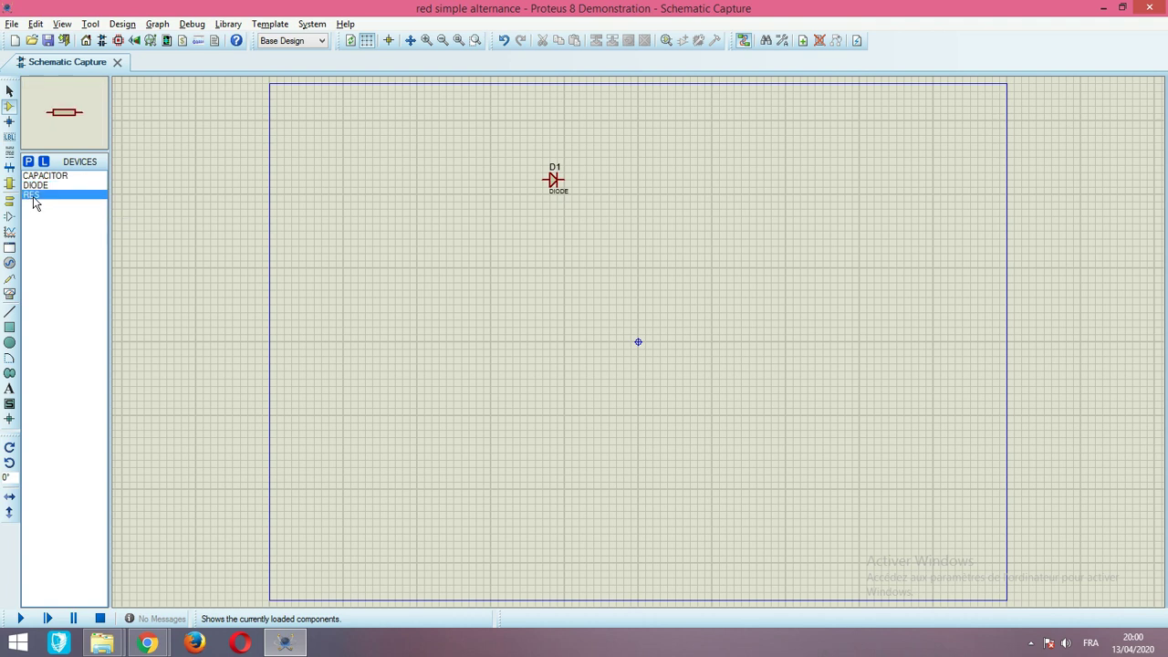
left_click(10, 449)
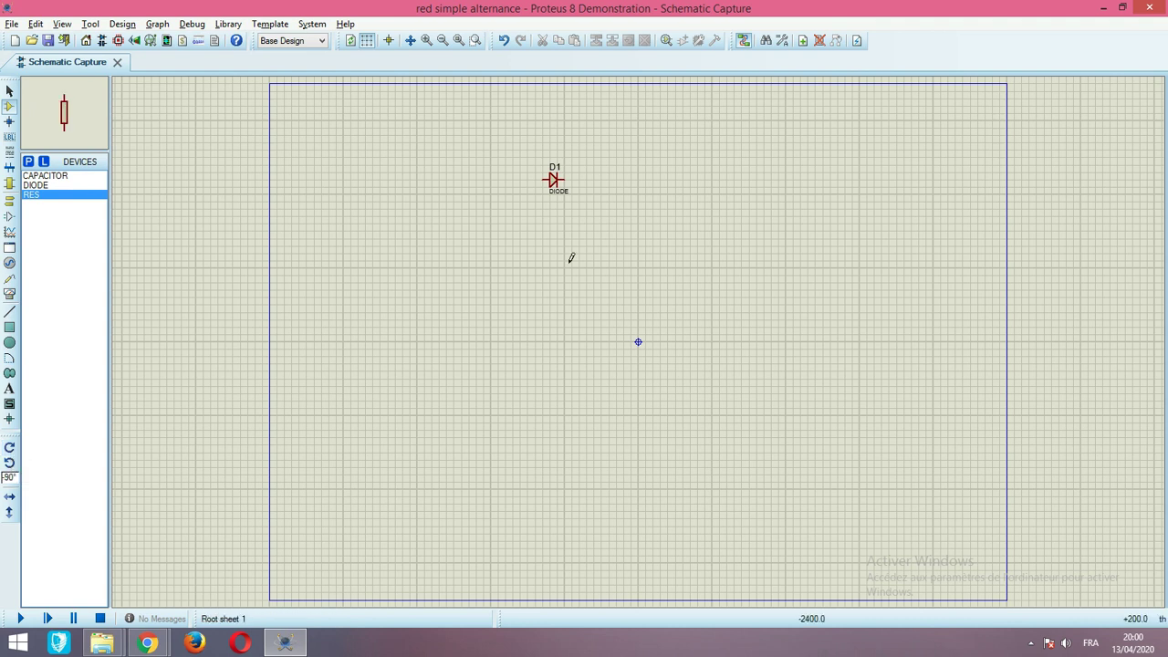
left_click(609, 207)
left_click(608, 211)
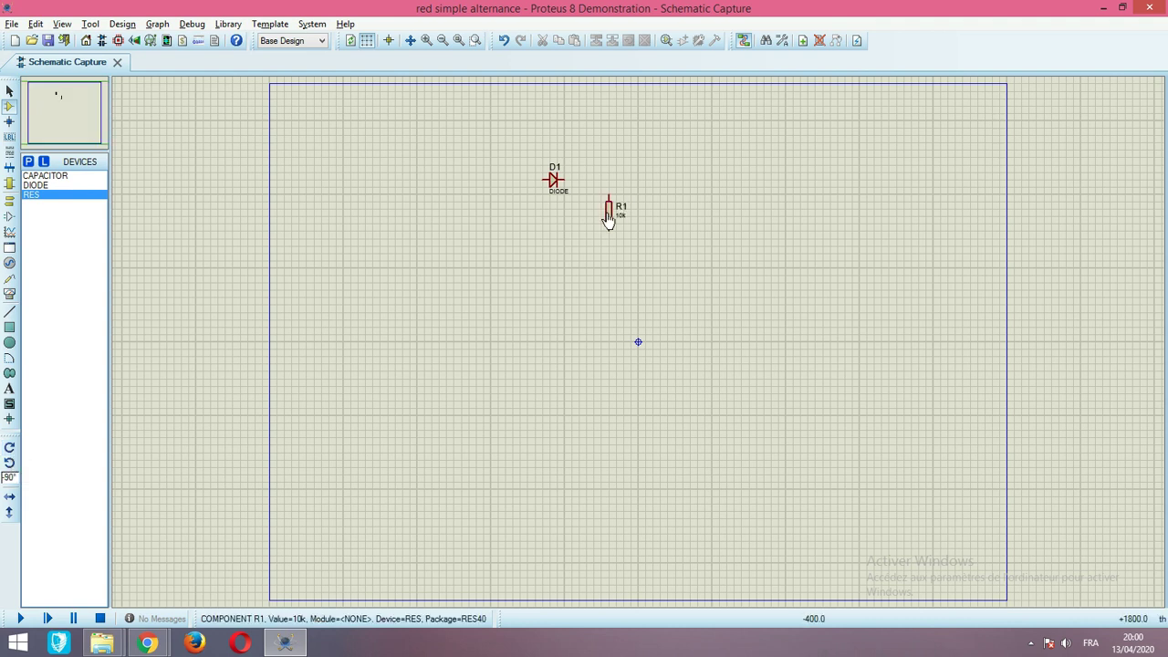
left_click(567, 179)
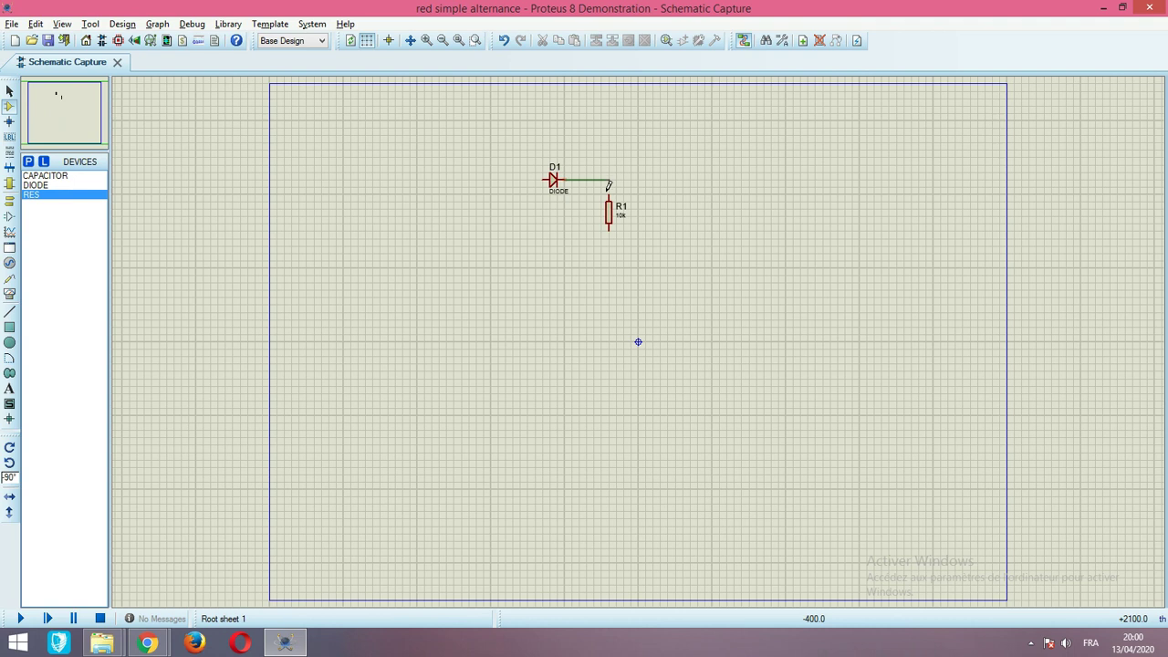
left_click(608, 196)
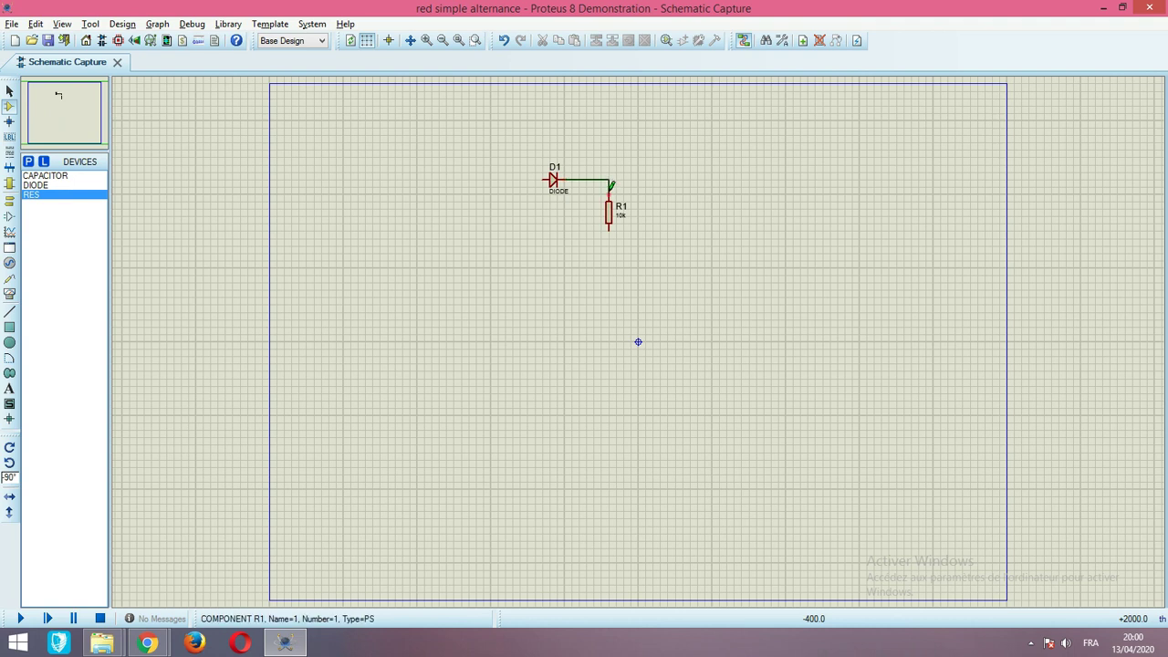
- Place a GROUND terminal directly below the resistor, connected to its lower pin
left_click(10, 202)
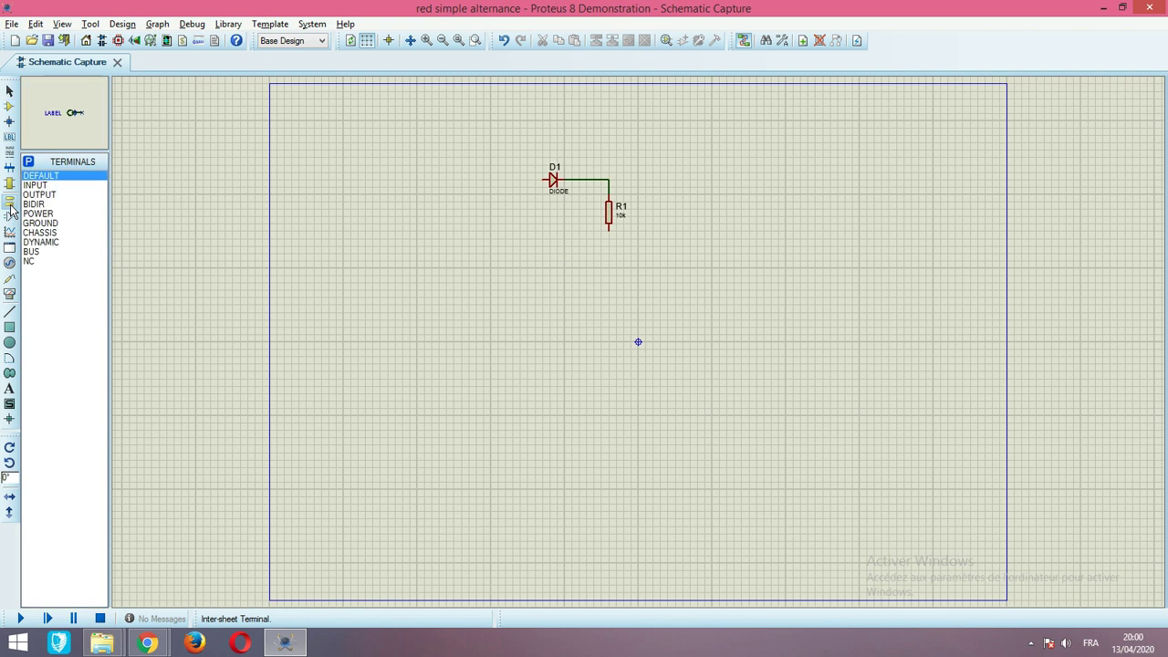
left_click(61, 223)
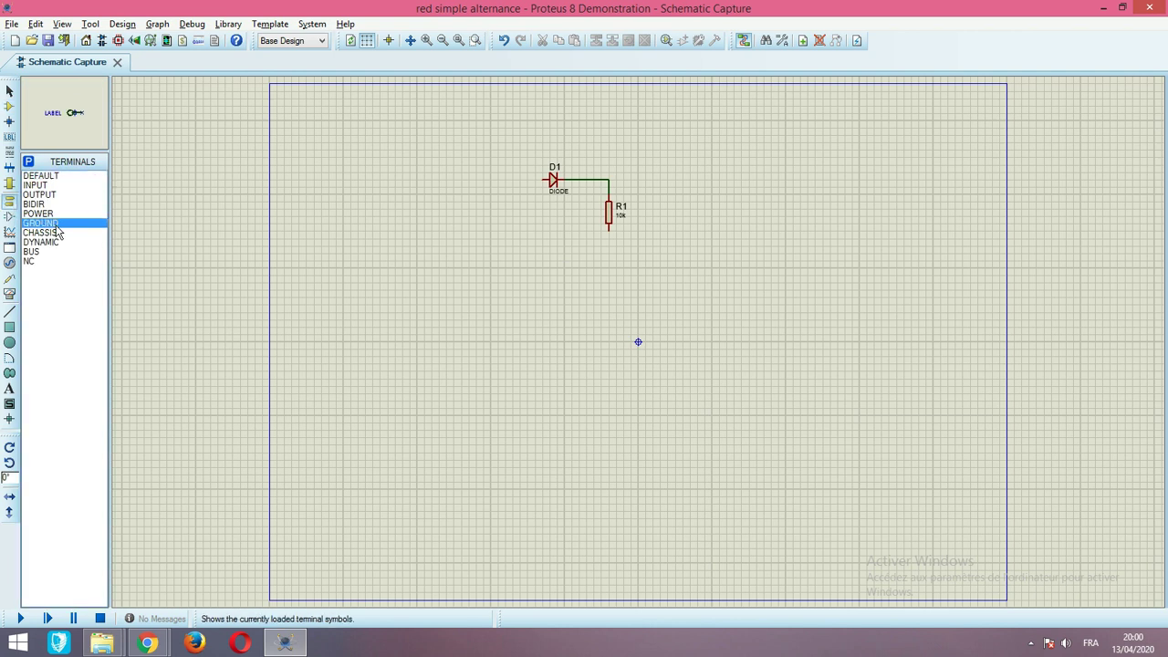
left_click(609, 261)
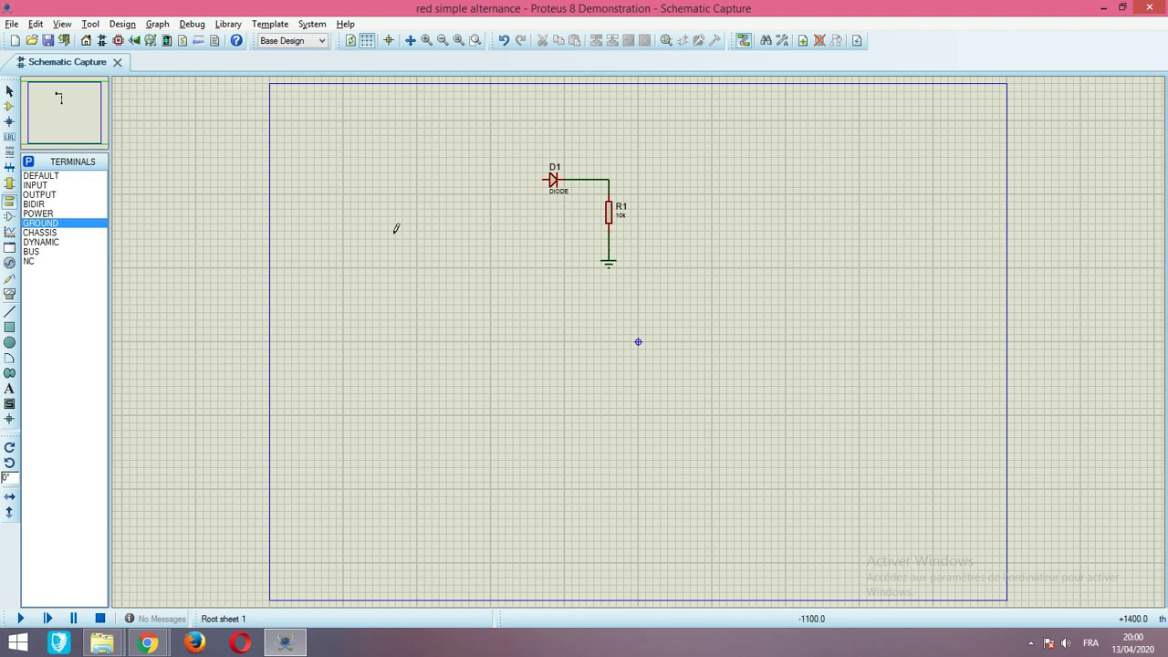
- Place a SINE generator above and to the left of the diode and wire it to the diode's anode
left_click(10, 263)
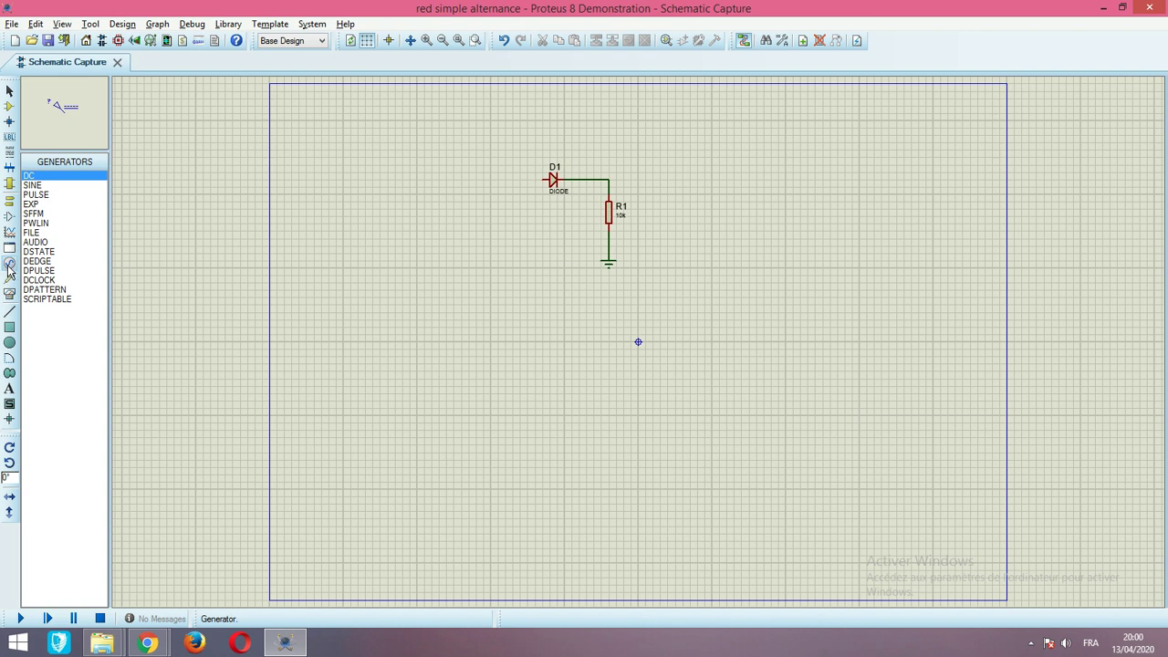
left_click(31, 185)
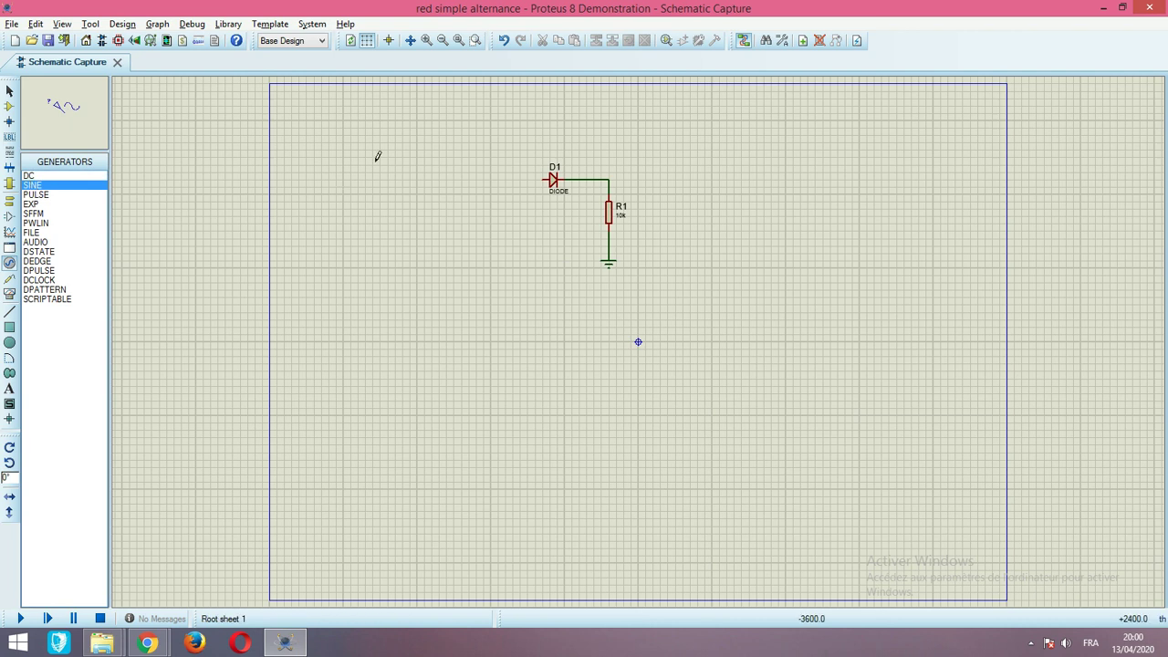
left_click(484, 143)
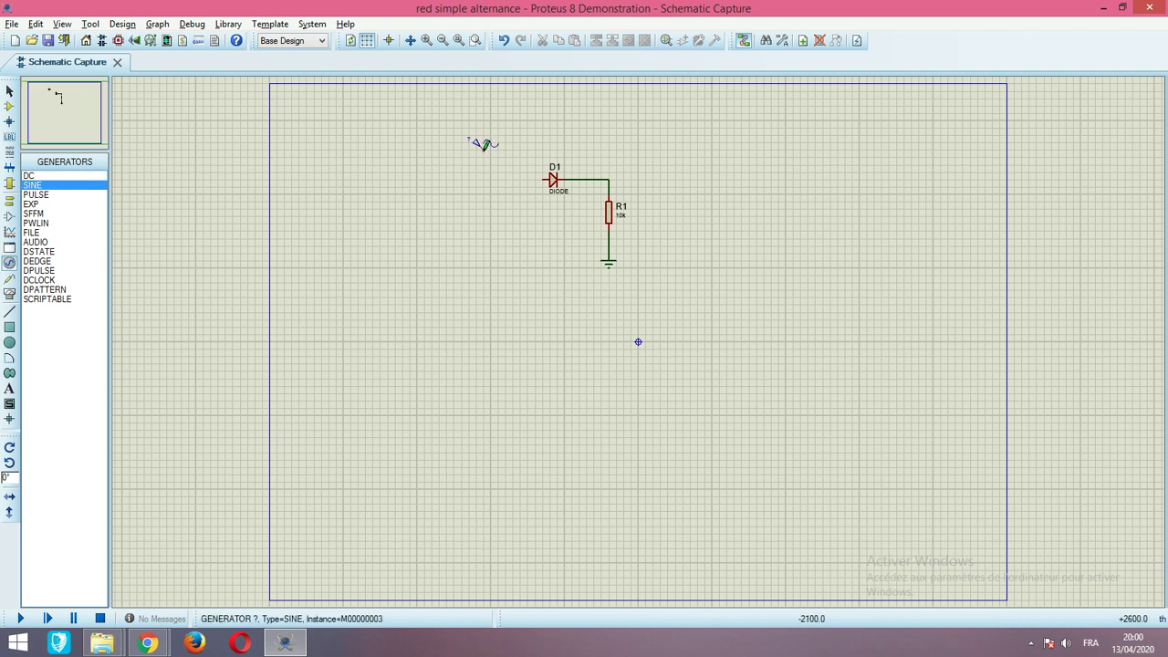
left_click(483, 148)
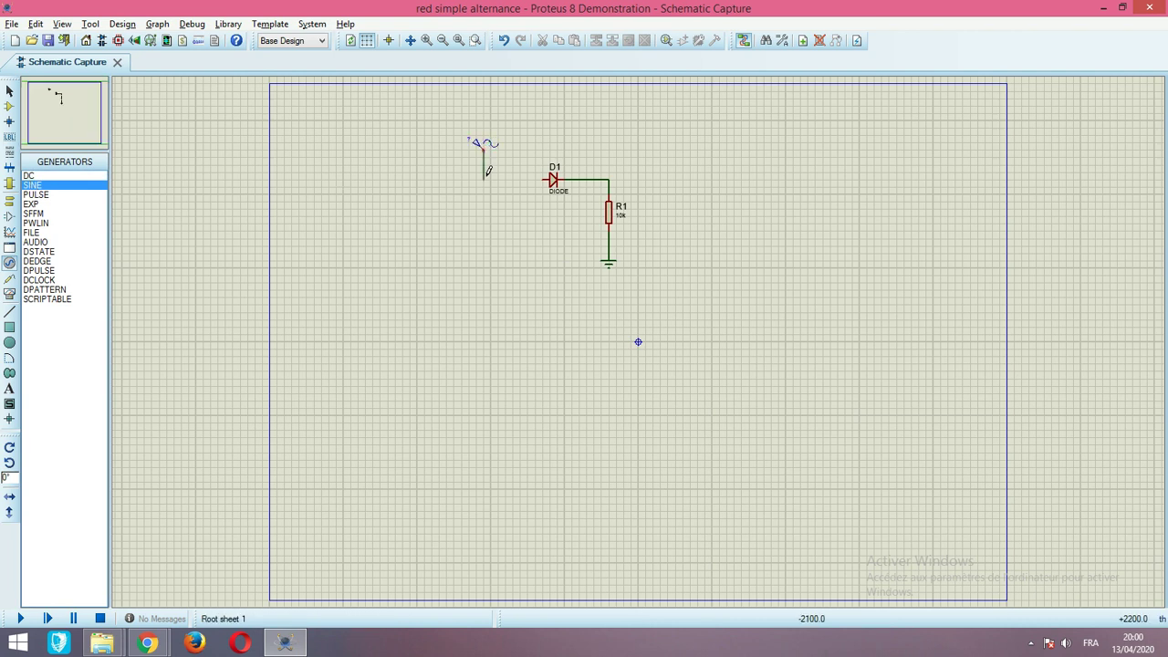
left_click(545, 178)
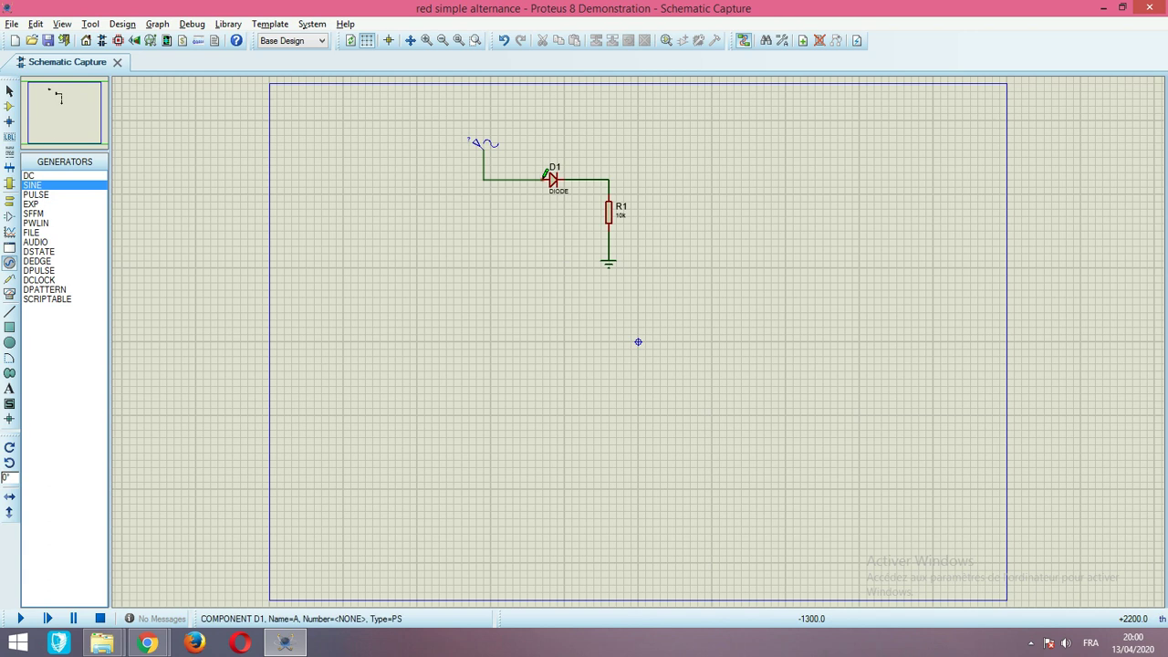
- Set the sine generator's amplitude to 110 V and its frequency to 50 Hz
double_click(480, 144)
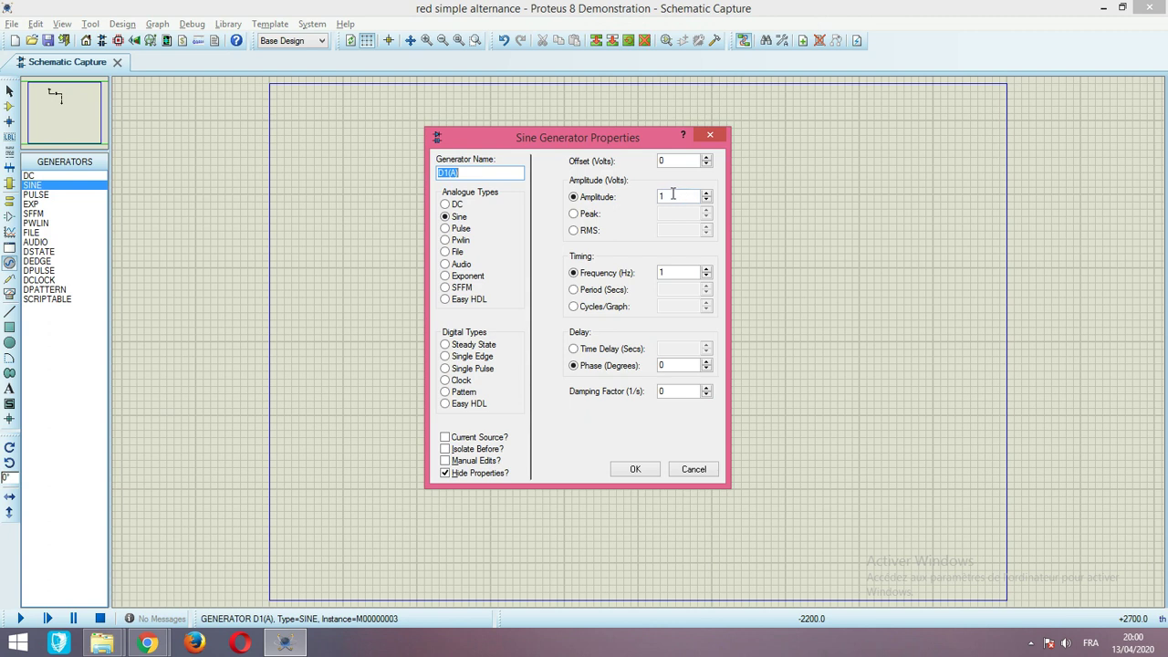
double_click(671, 198)
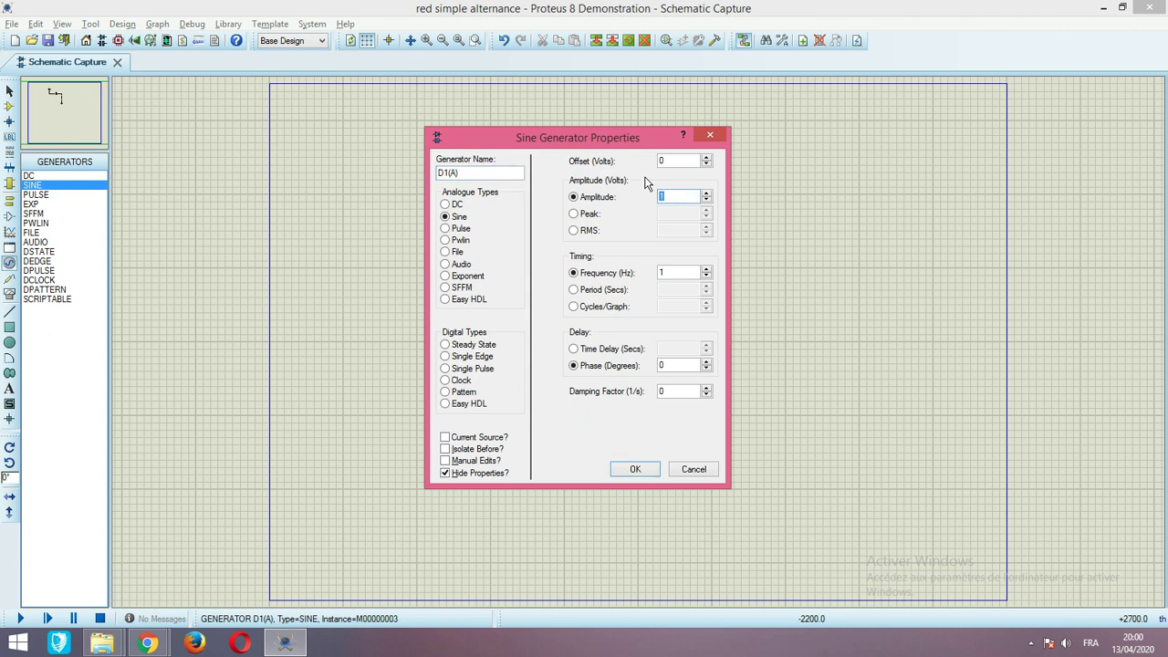
type("110")
type("50")
left_click(633, 471)
left_click(630, 467)
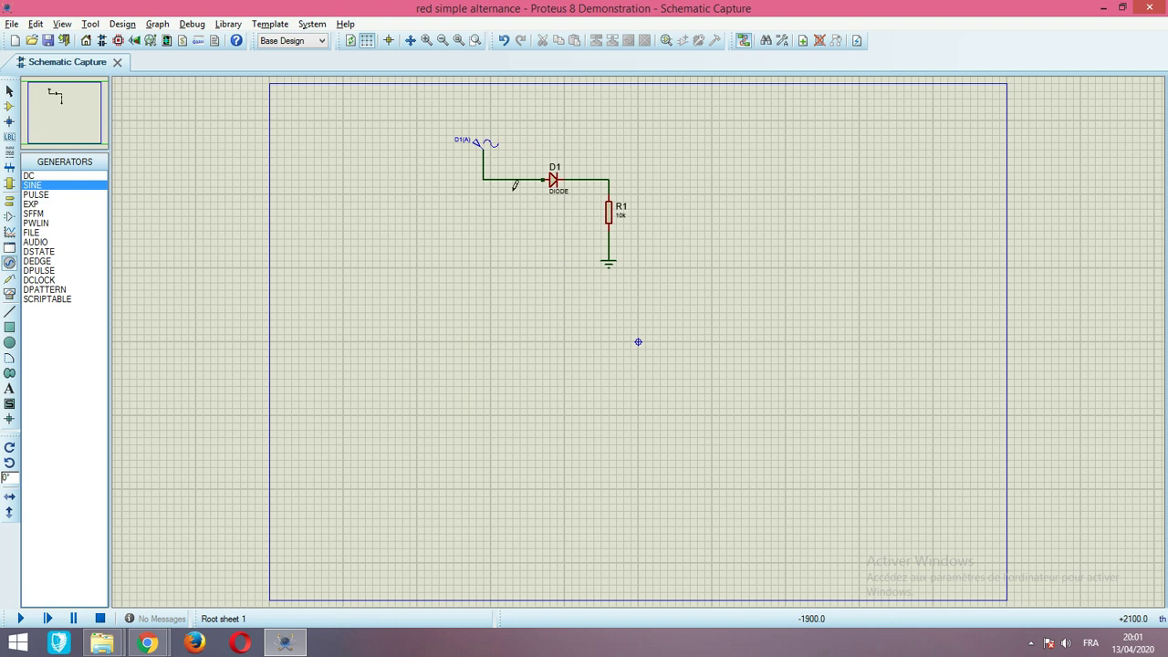
- Move the diode slightly to the right along its wire, closer to the resistor
left_click(553, 181)
mouse_move(553, 180)
left_mouse_down()
mouse_move(584, 151)
mouse_move(569, 178)
left_mouse_up()
double_click(584, 172)
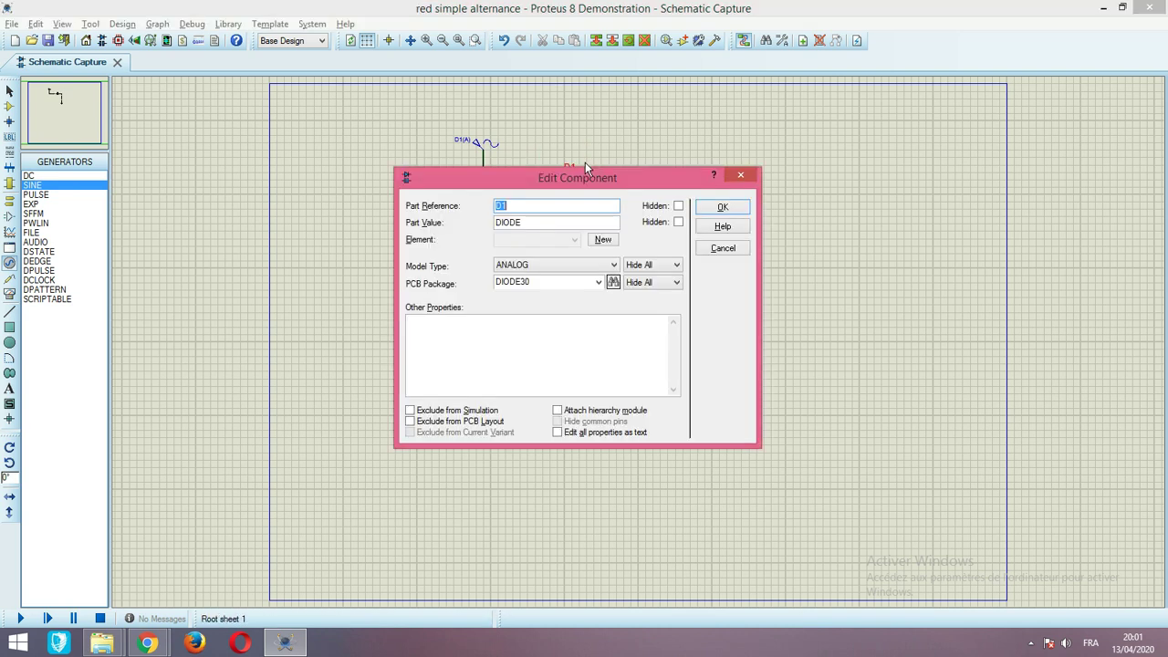
left_click(743, 175)
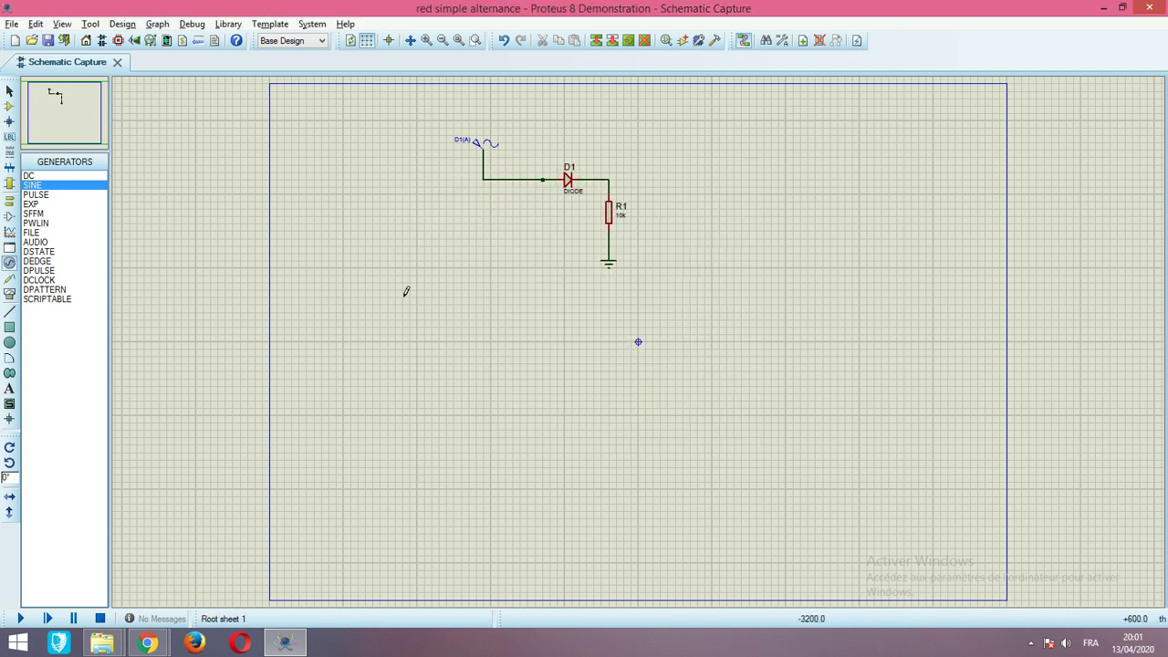
- Place a voltage probe above the sine generator and wire it to the junction on the diode's anode side
left_click(10, 281)
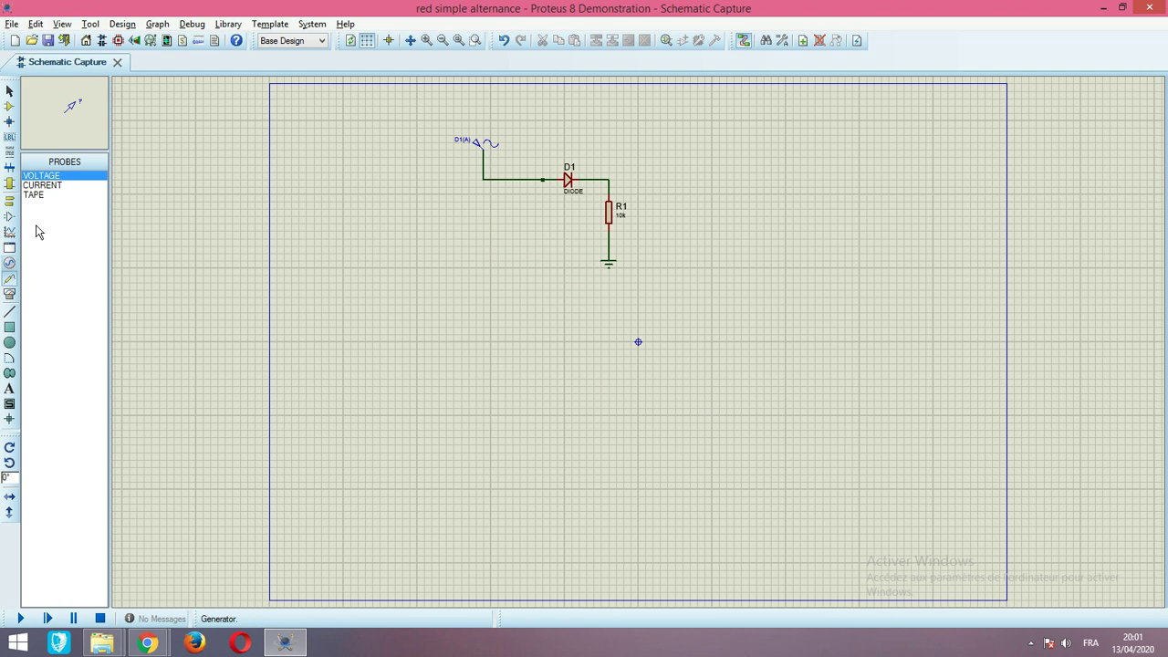
left_click(511, 100)
left_click(507, 104)
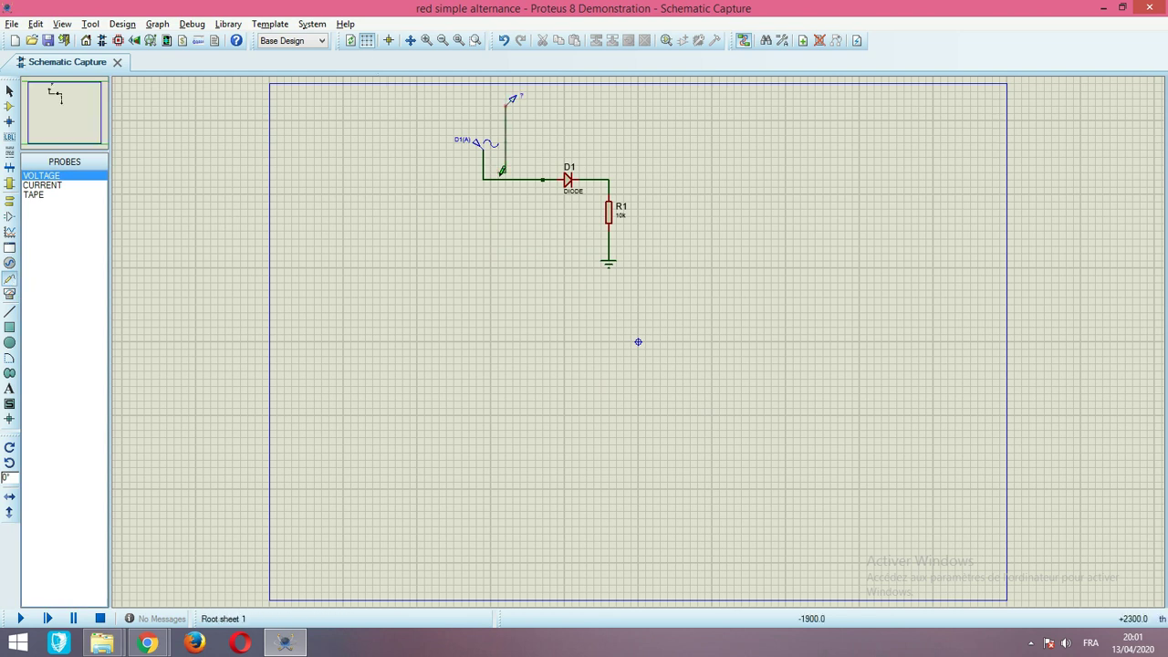
left_click(510, 178)
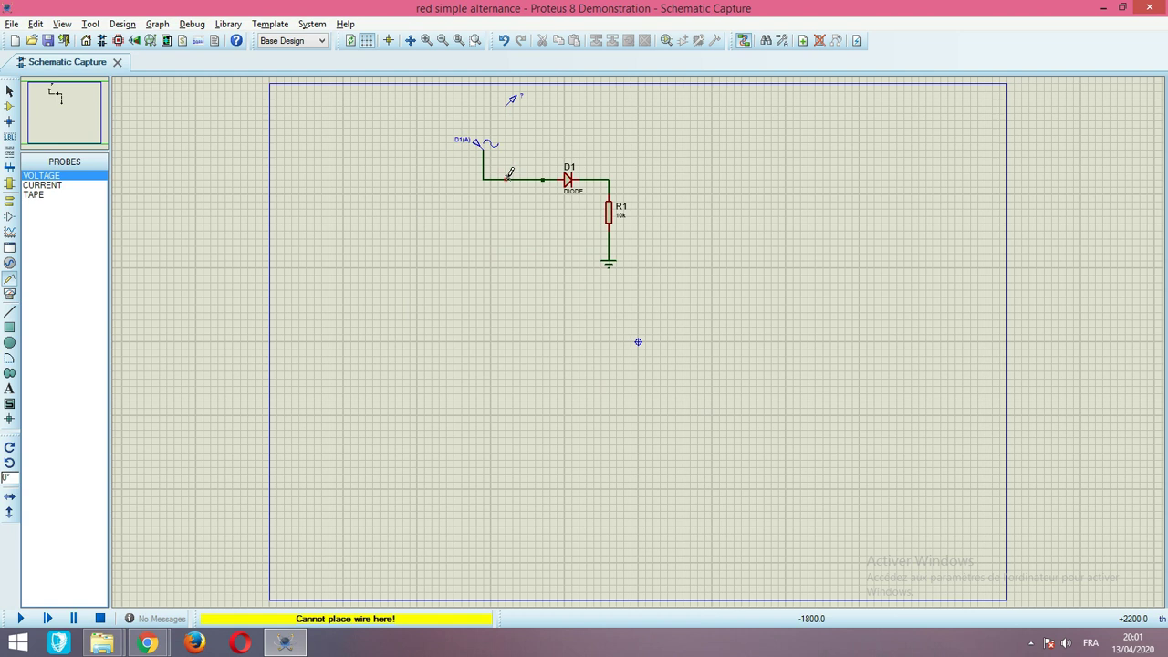
left_click(508, 103)
left_click(509, 175)
left_click(508, 102)
left_click(544, 177)
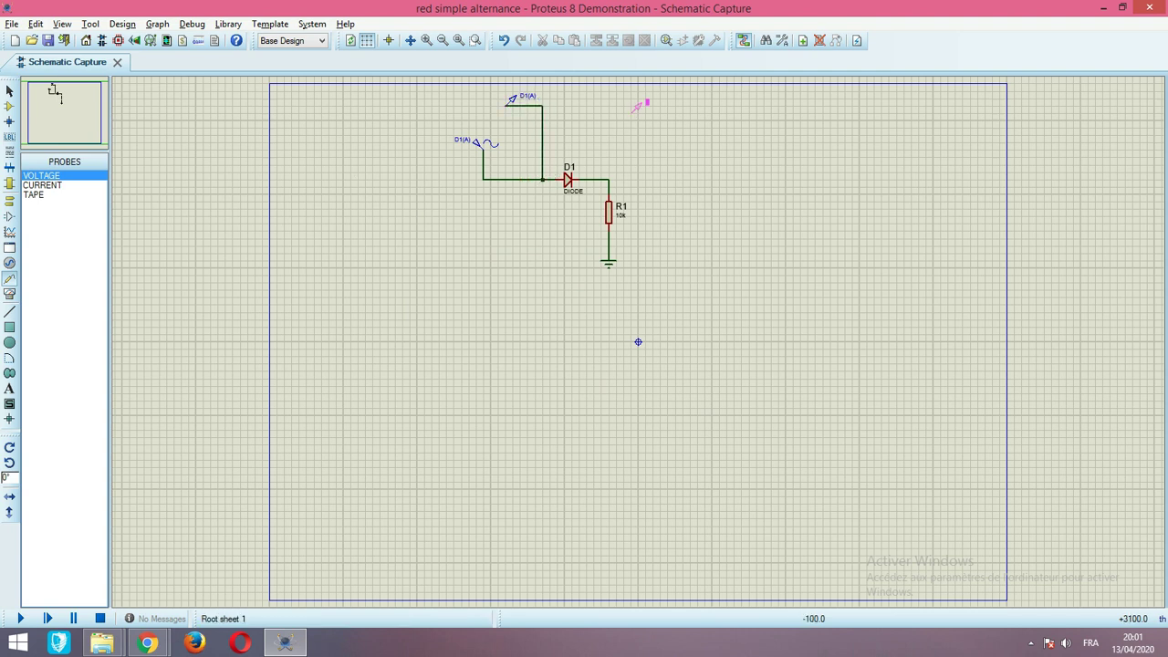
- Place a second voltage probe above the resistor and wire it to the node between the diode's cathode and the resistor
left_click(636, 108)
left_click(631, 113)
left_click(609, 178)
- Draw an analogue graph to the right of the circuit and add the anode and cathode voltage probes as traces
left_click(9, 233)
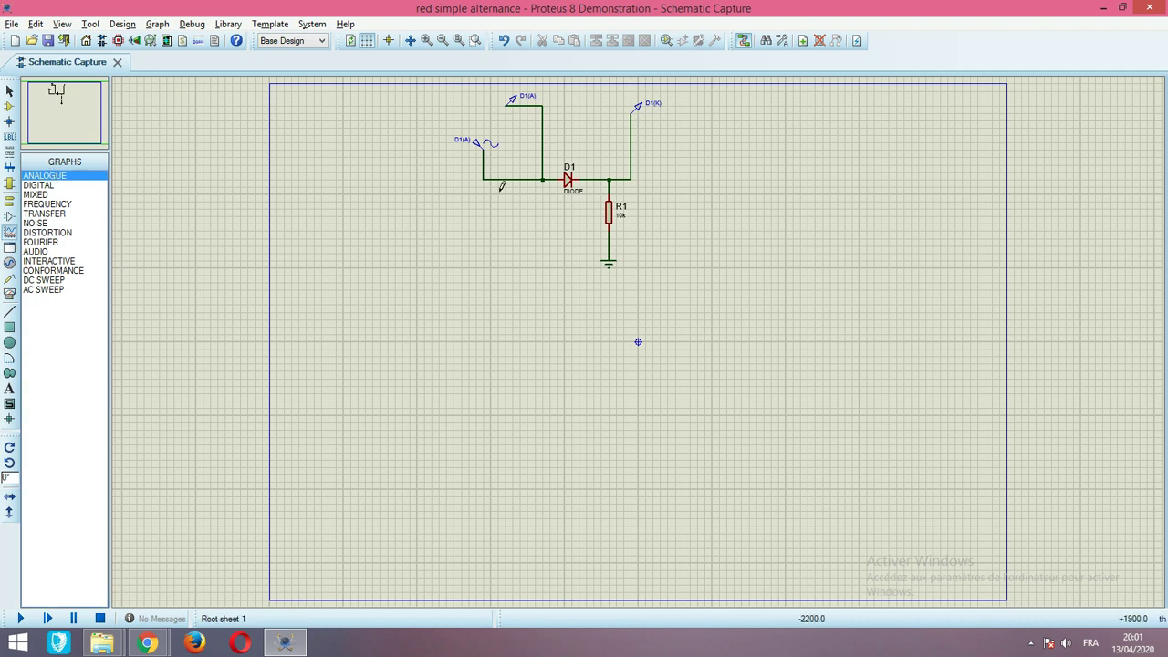
left_click_drag(690, 114, 955, 295)
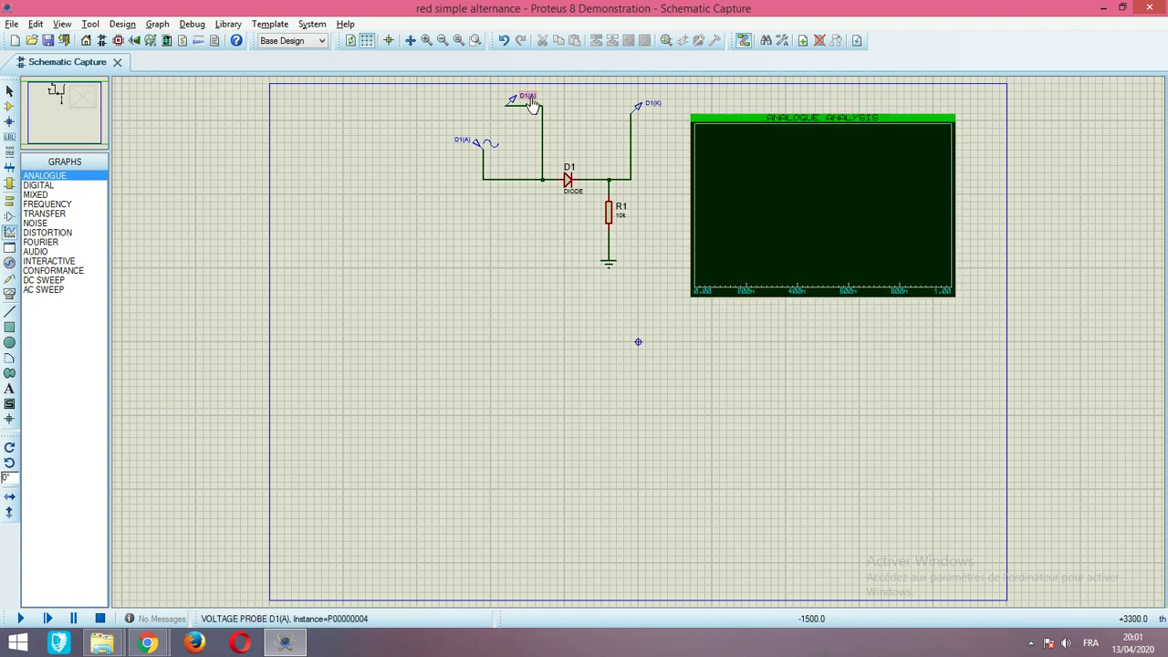
mouse_move(532, 105)
left_mouse_down()
mouse_move(525, 98)
mouse_move(571, 102)
mouse_move(653, 140)
mouse_move(706, 131)
left_mouse_up()
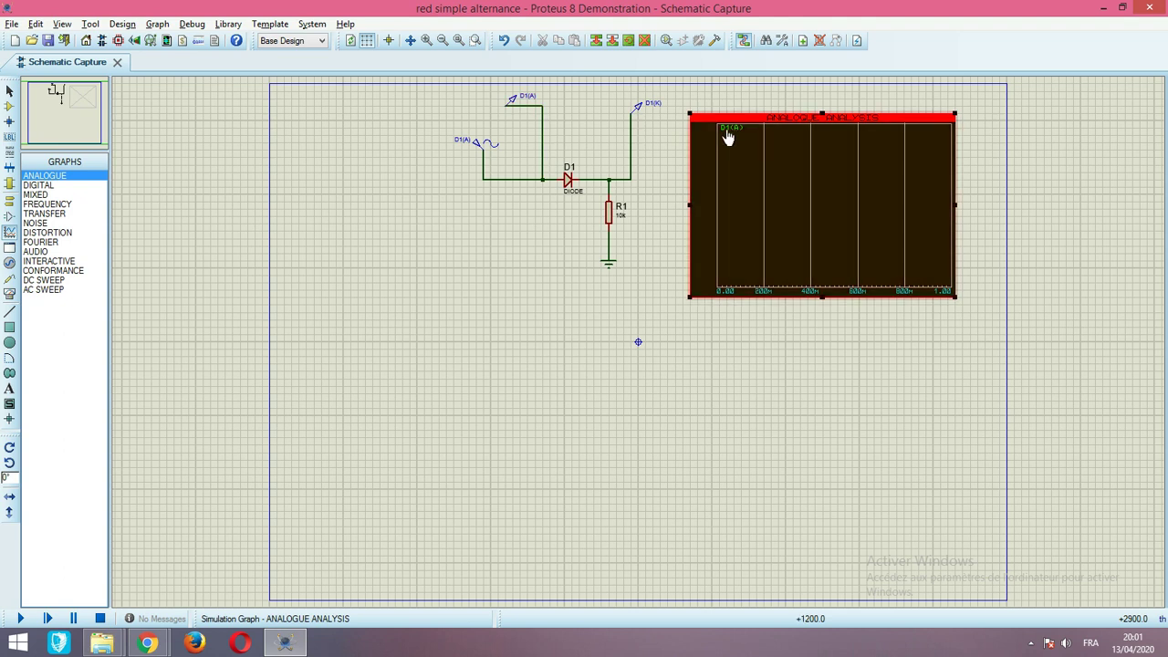
left_click(655, 107)
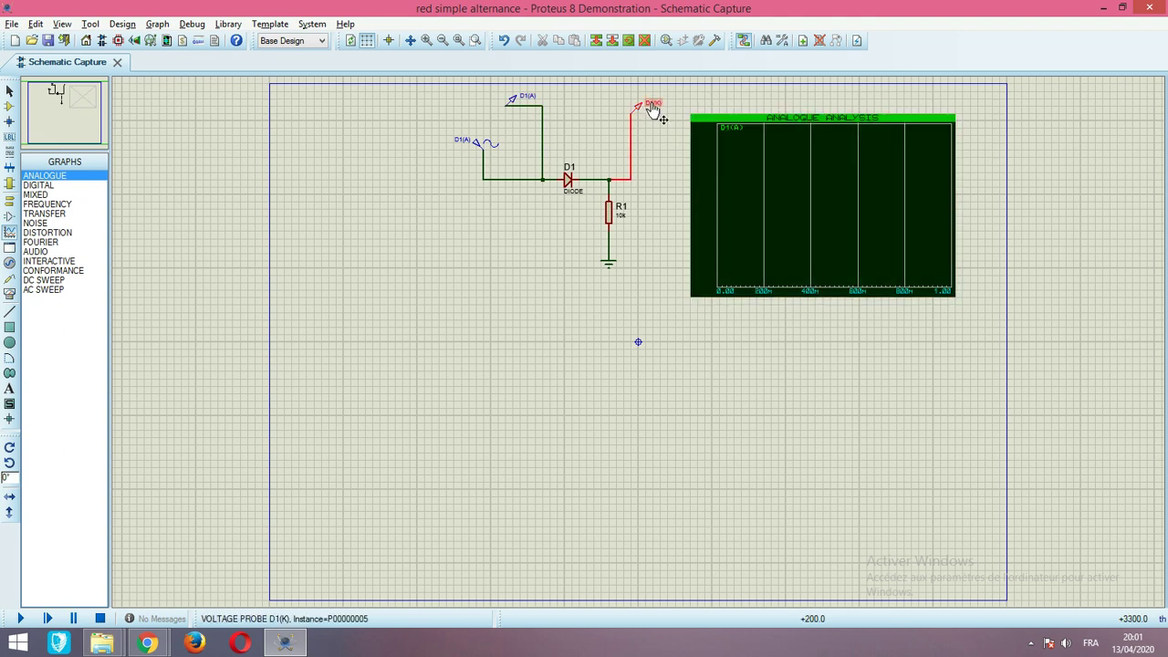
left_click_drag(657, 116, 728, 135)
- Set the analogue graph's stop time to 0.1
left_click(733, 157)
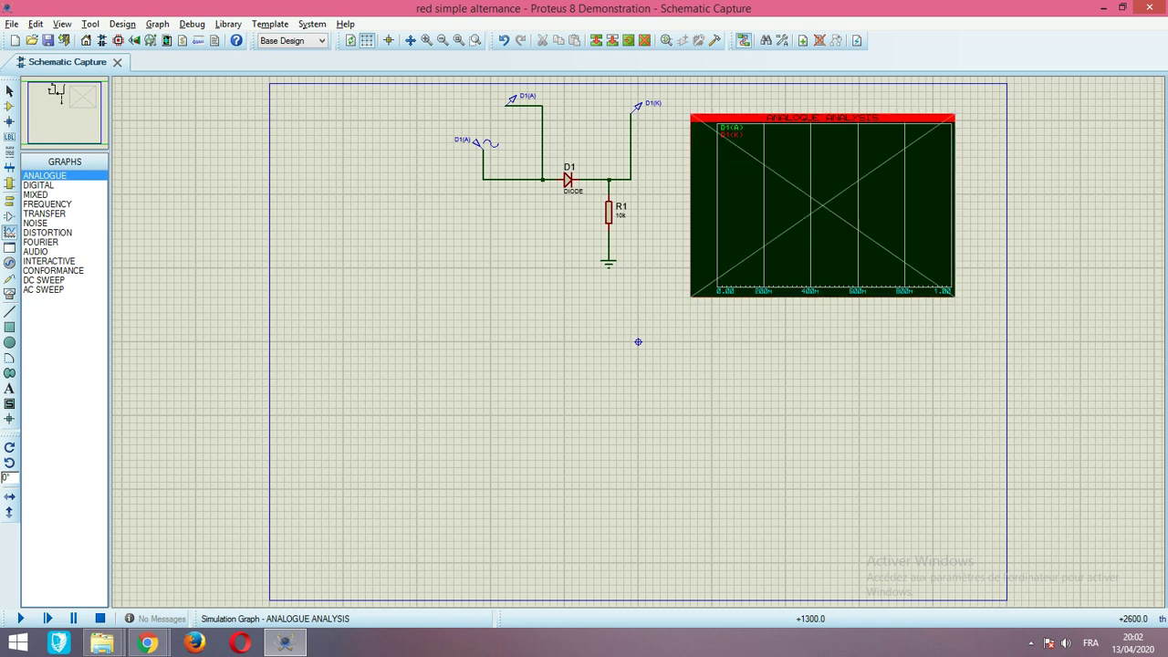
left_click(730, 152)
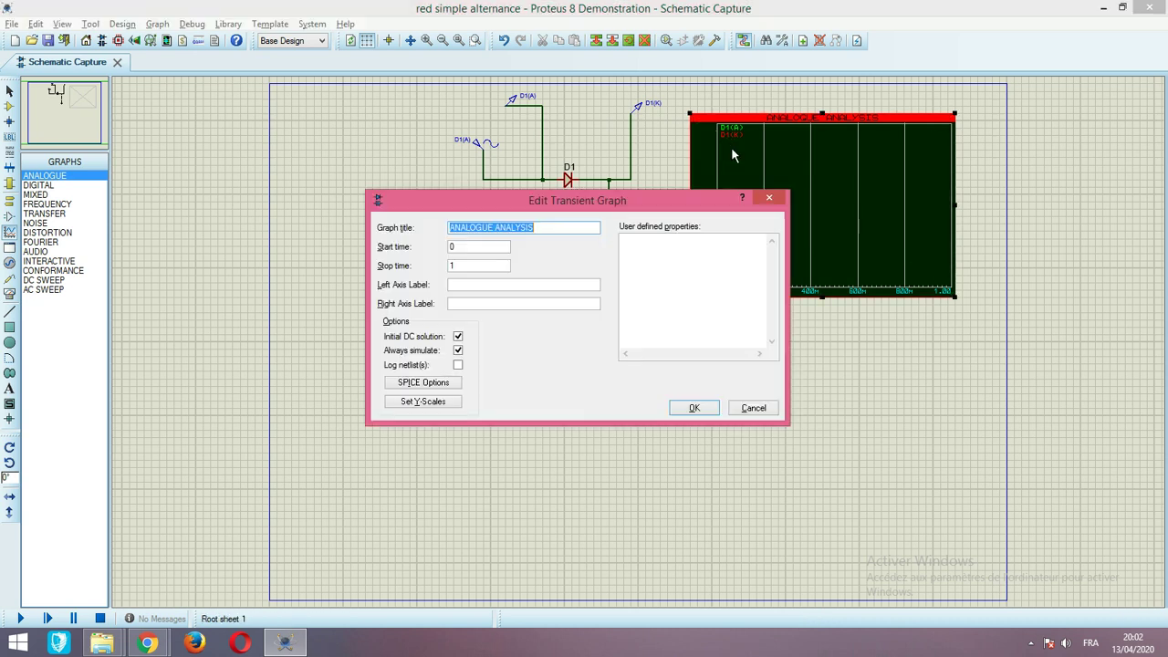
left_click(451, 266)
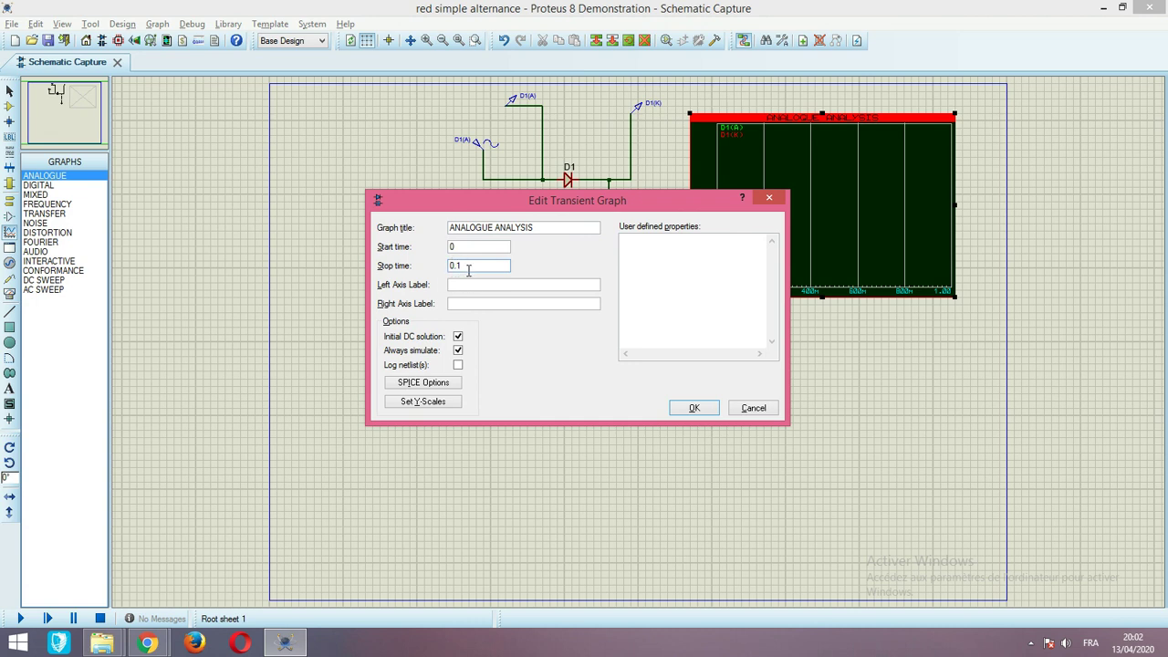
left_click(685, 412)
- Simulate the analogue graph, inspect the input and output waveforms in the full-size view, and return to the schematic
right_click(751, 233)
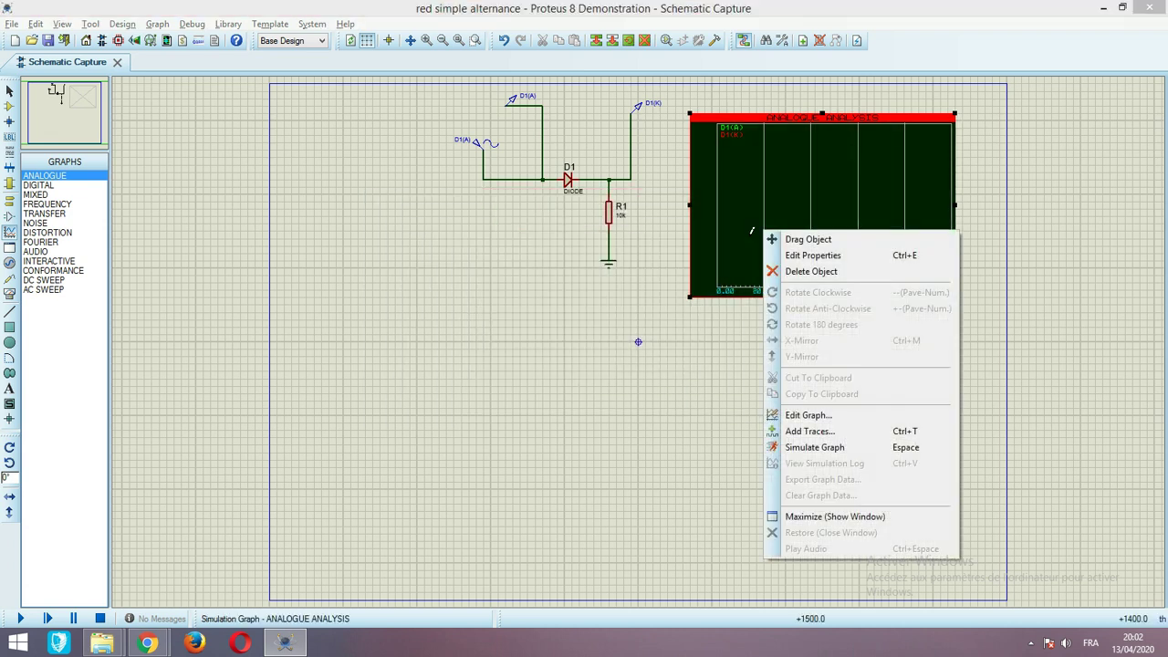
left_click(795, 448)
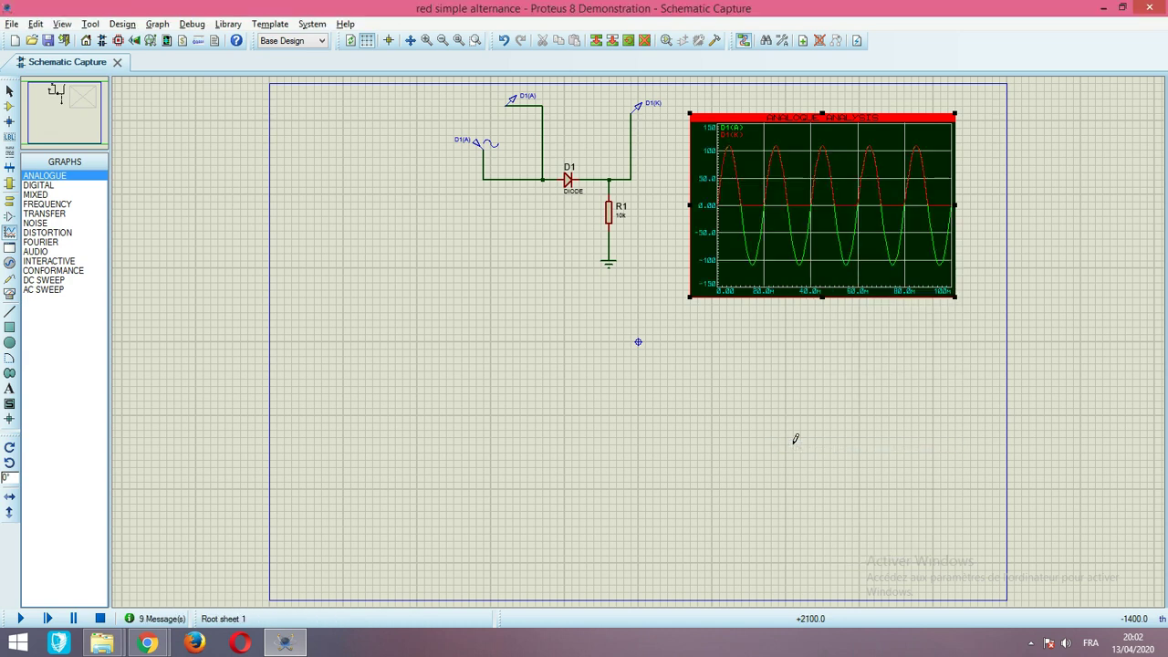
left_click(763, 126)
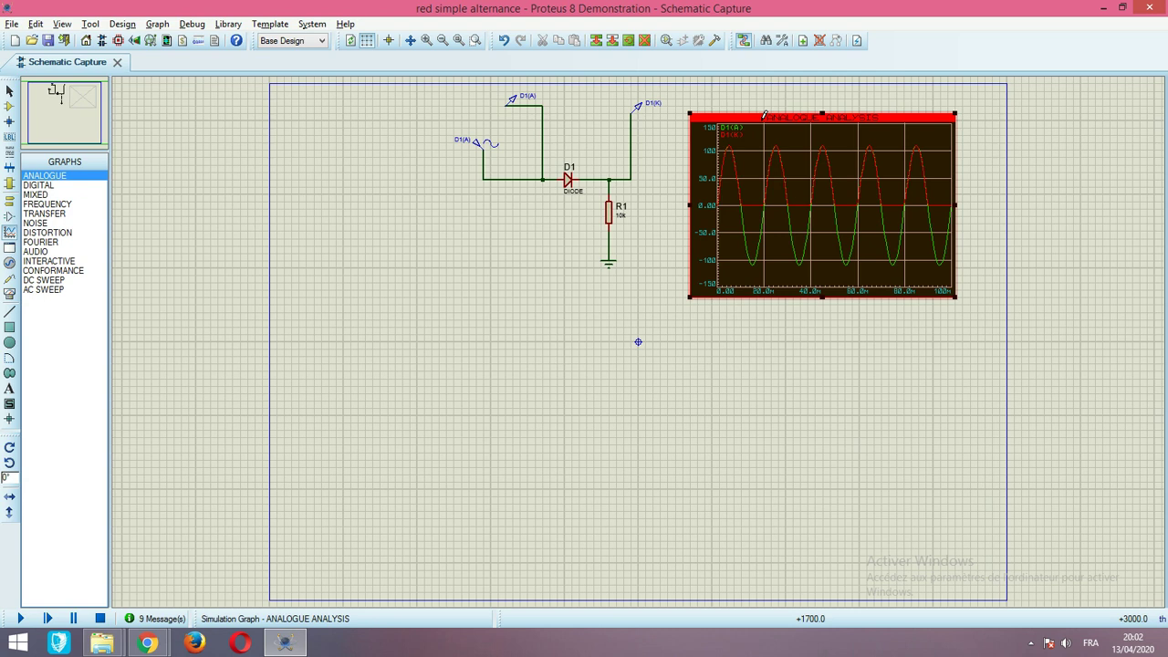
left_click(764, 117)
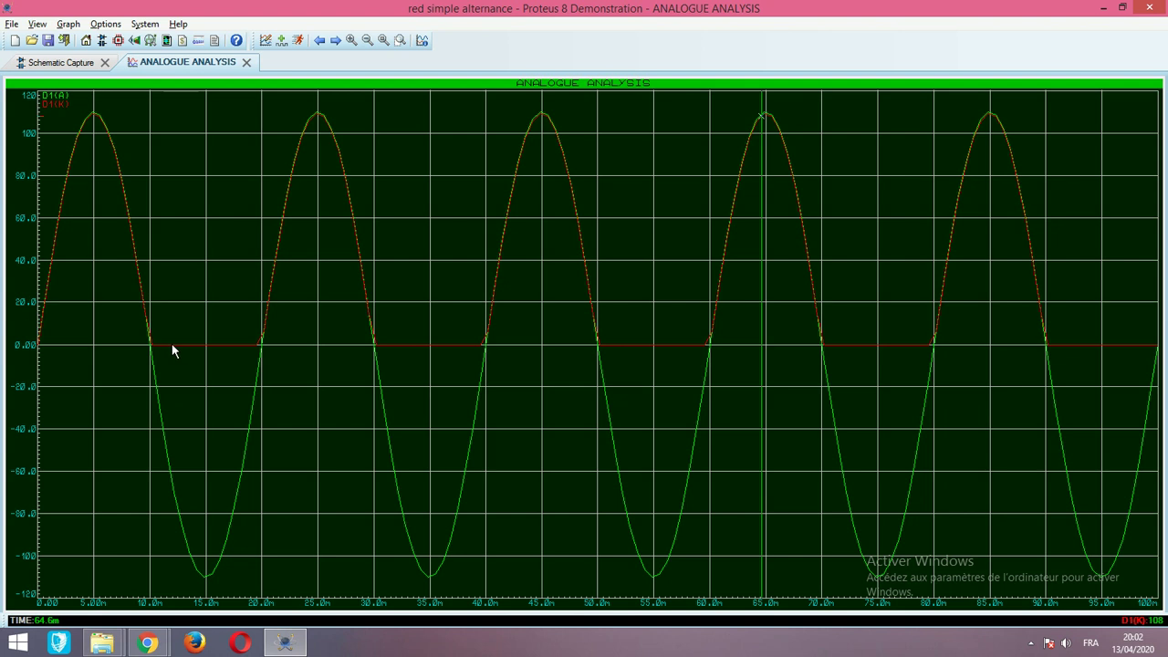
left_click(245, 62)
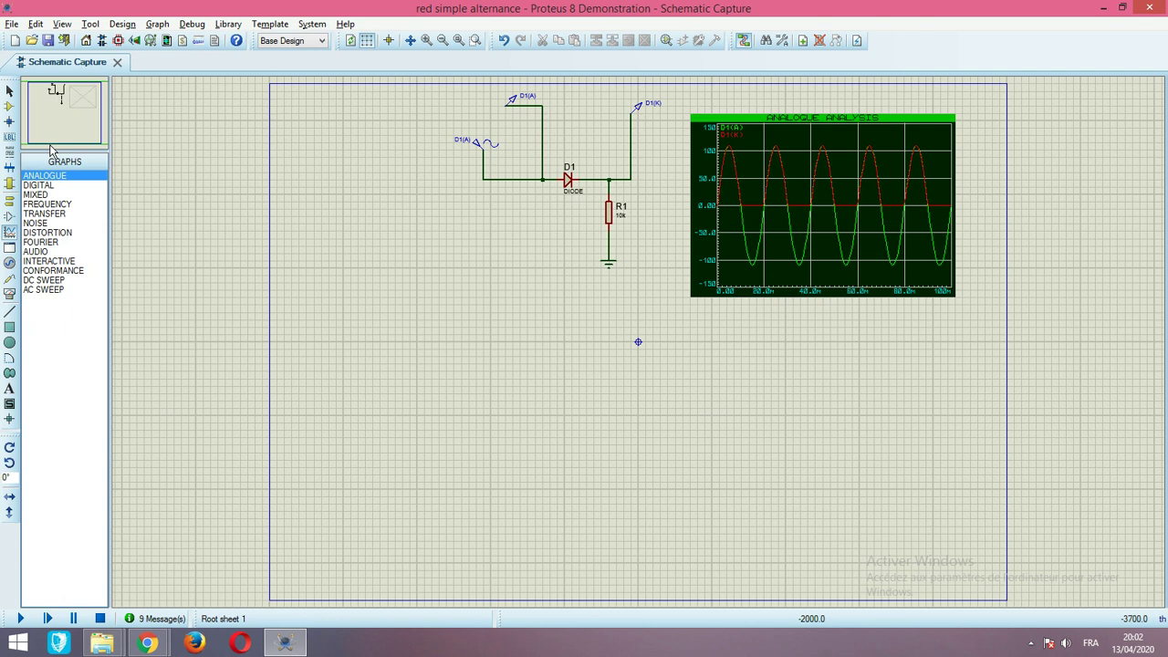
- Place a CAPACITOR to the left of the resistor and wire it in parallel with the resistor
left_click(10, 115)
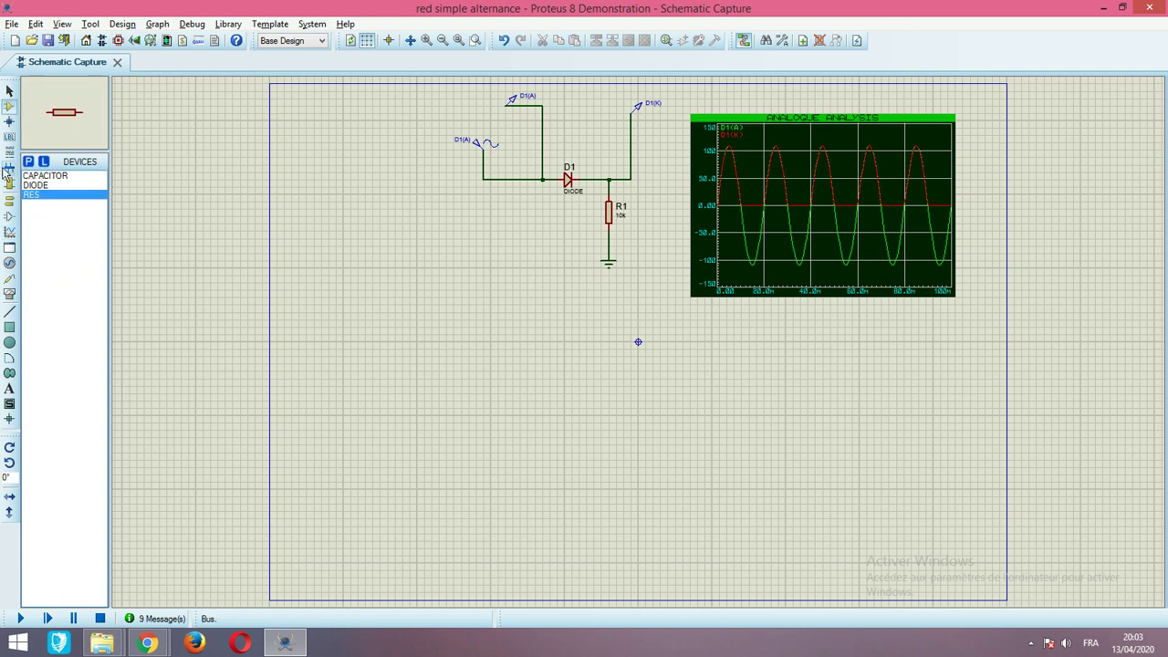
left_click(30, 176)
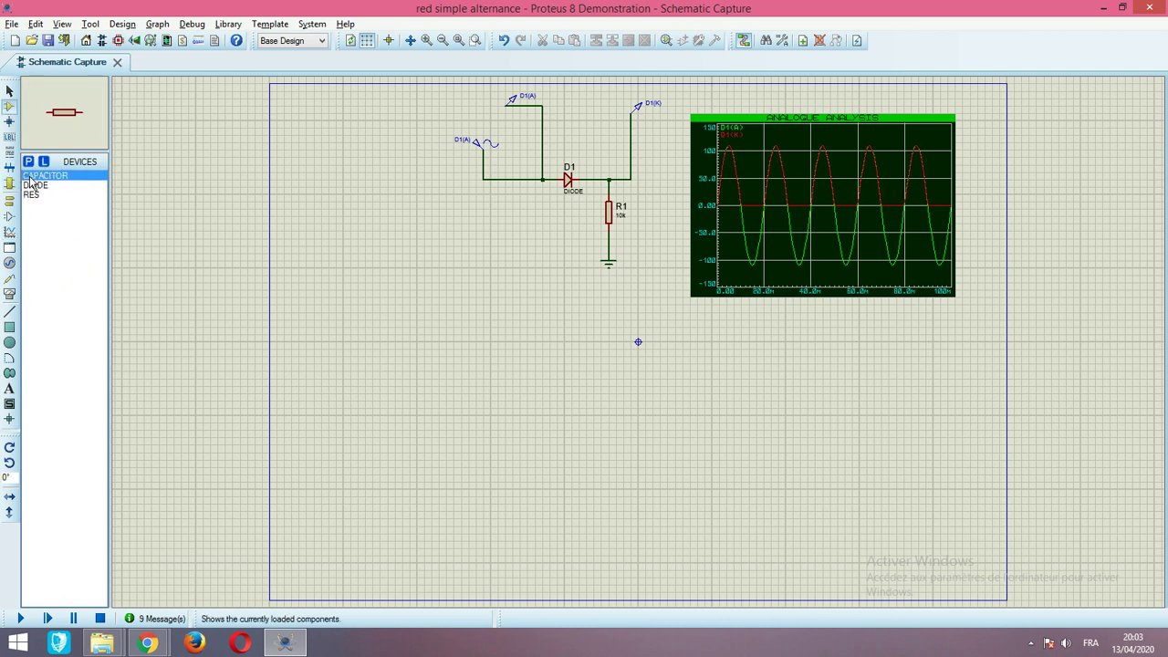
left_click(581, 212)
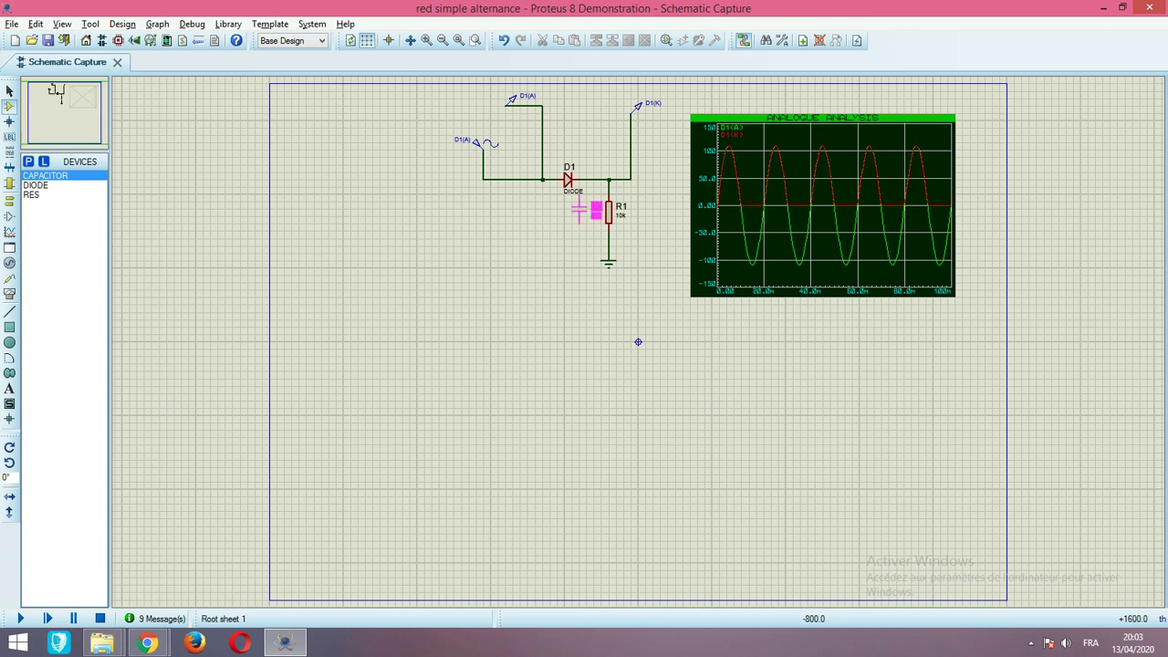
left_click(578, 224)
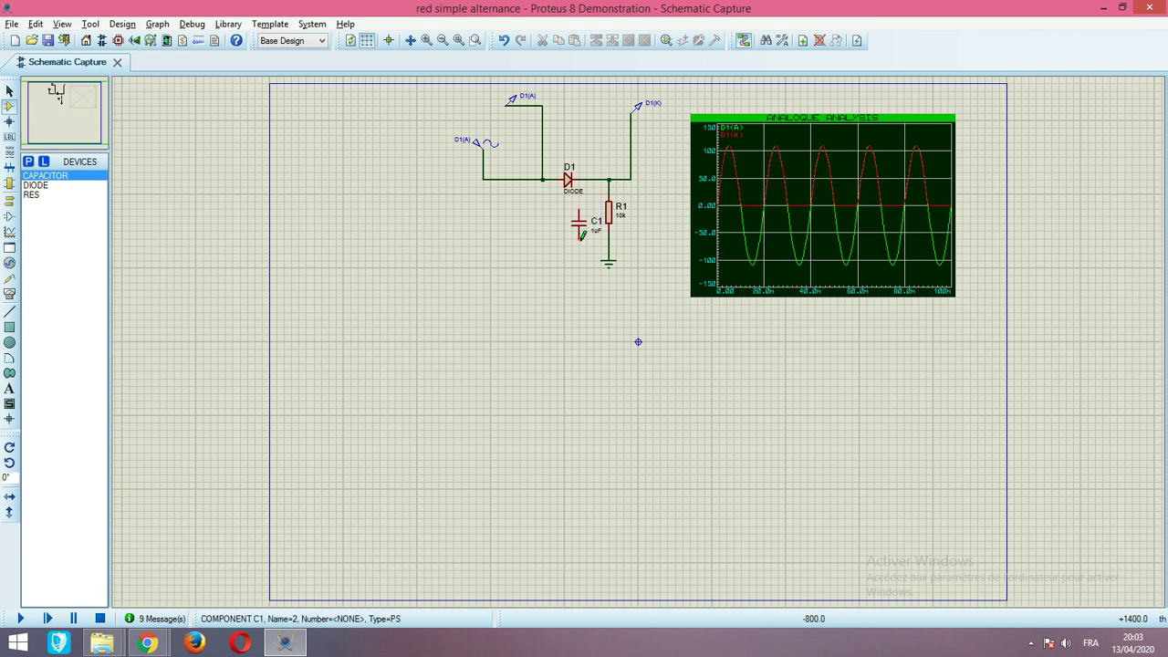
left_click(608, 236)
left_click(580, 238)
left_click(579, 208)
left_click(595, 179)
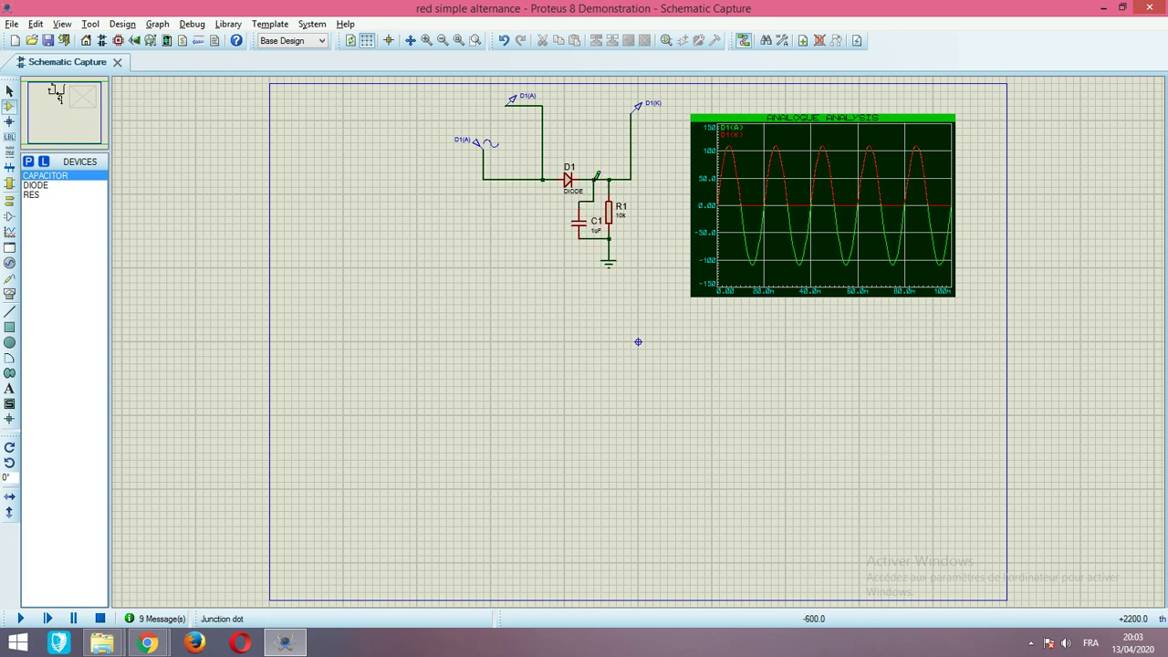
- Set the resistor R1's value to 1k
left_click(623, 226)
double_click(623, 226)
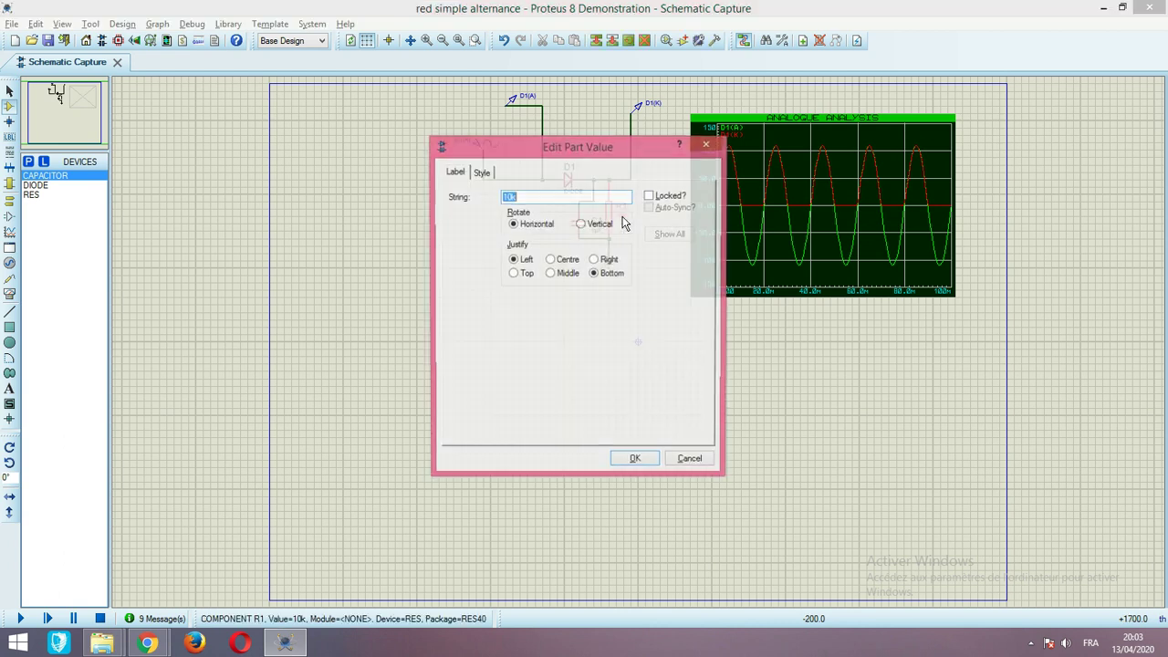
left_click(509, 197)
key("BackSpace")
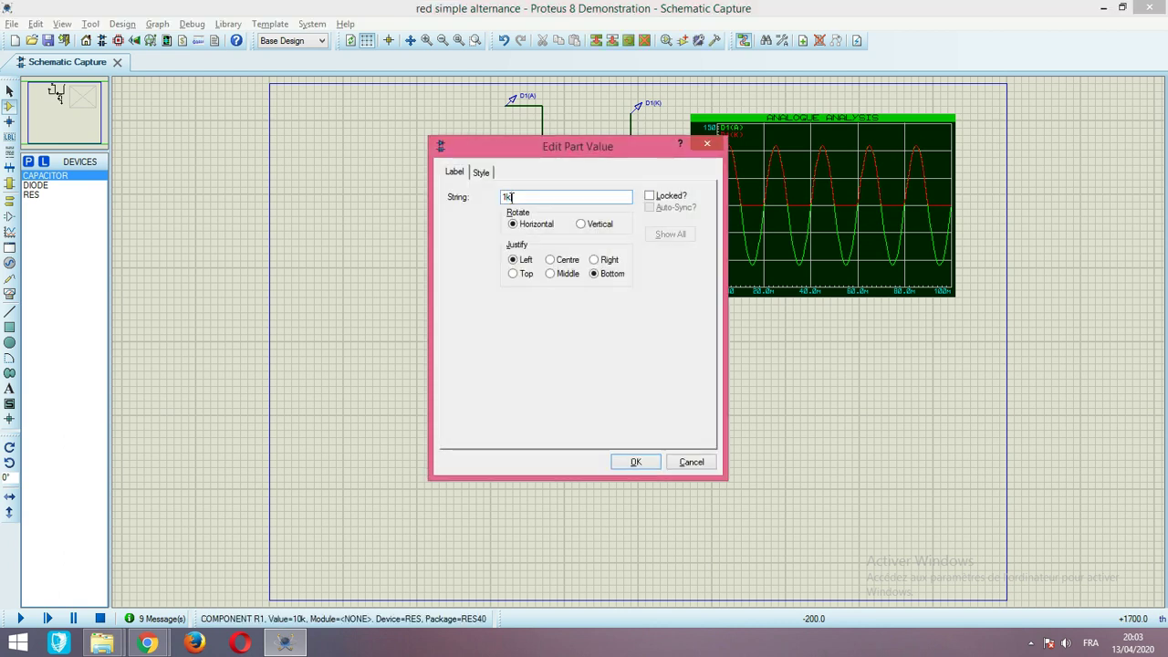
left_click(634, 462)
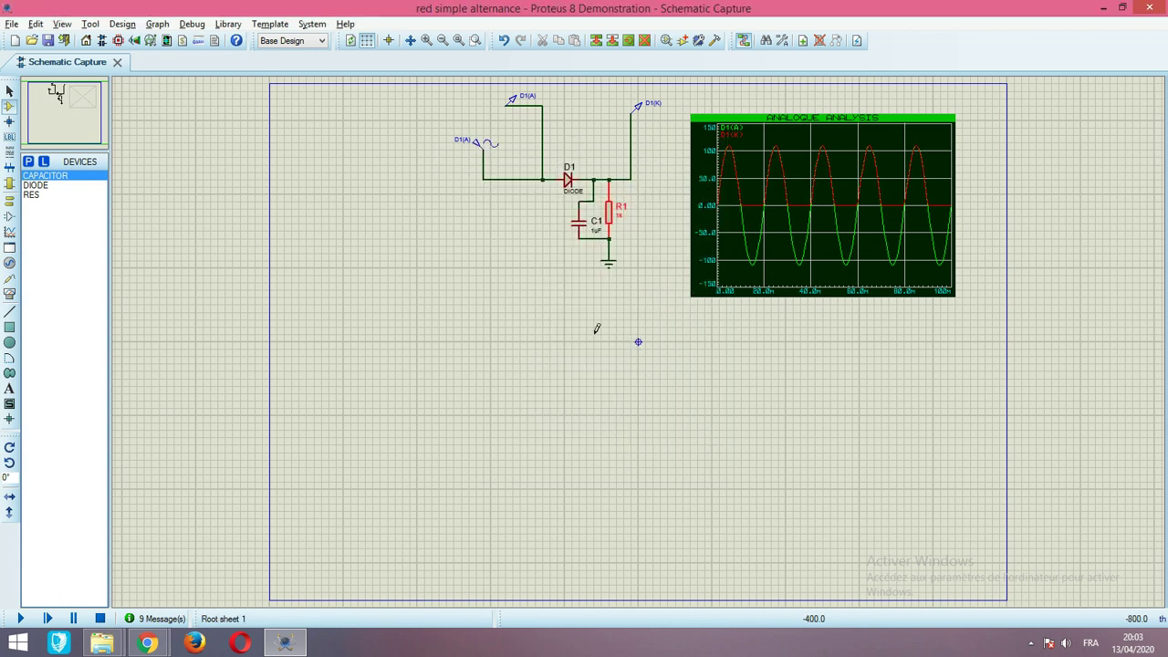
- Set the capacitor C1's value to 10uF
left_click(597, 239)
double_click(597, 236)
left_click(507, 198)
type("0uF")
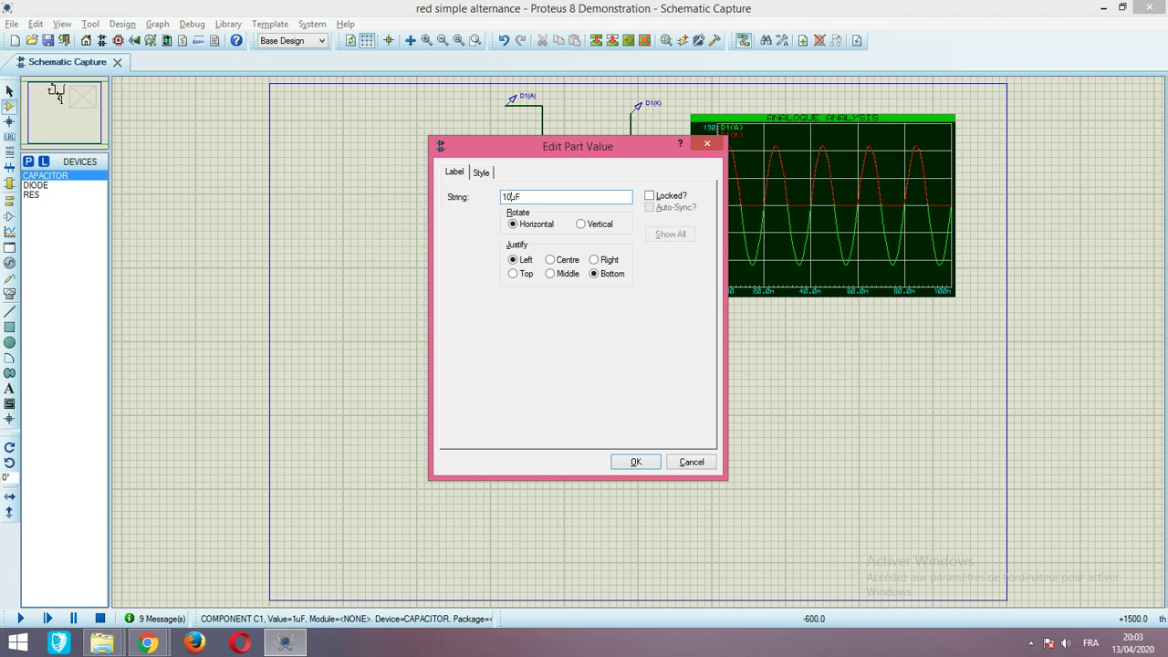
left_click(634, 462)
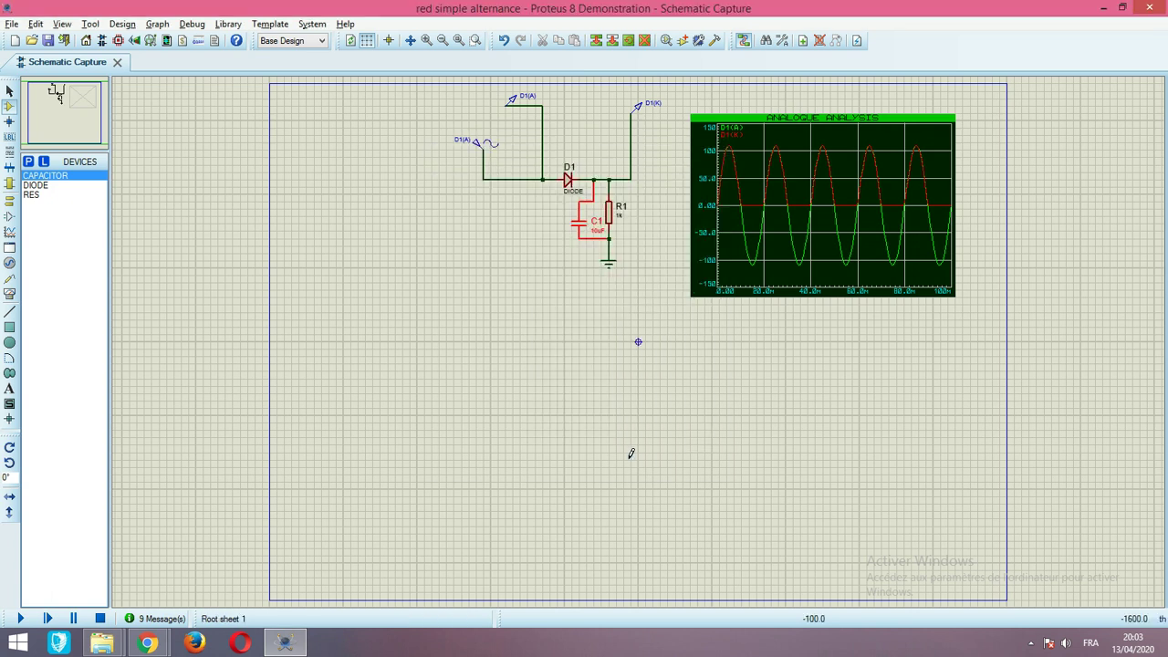
- Re-simulate the graph with the capacitor in the circuit, examine the filtered output waveform at full size, and close that view
right_click(763, 240)
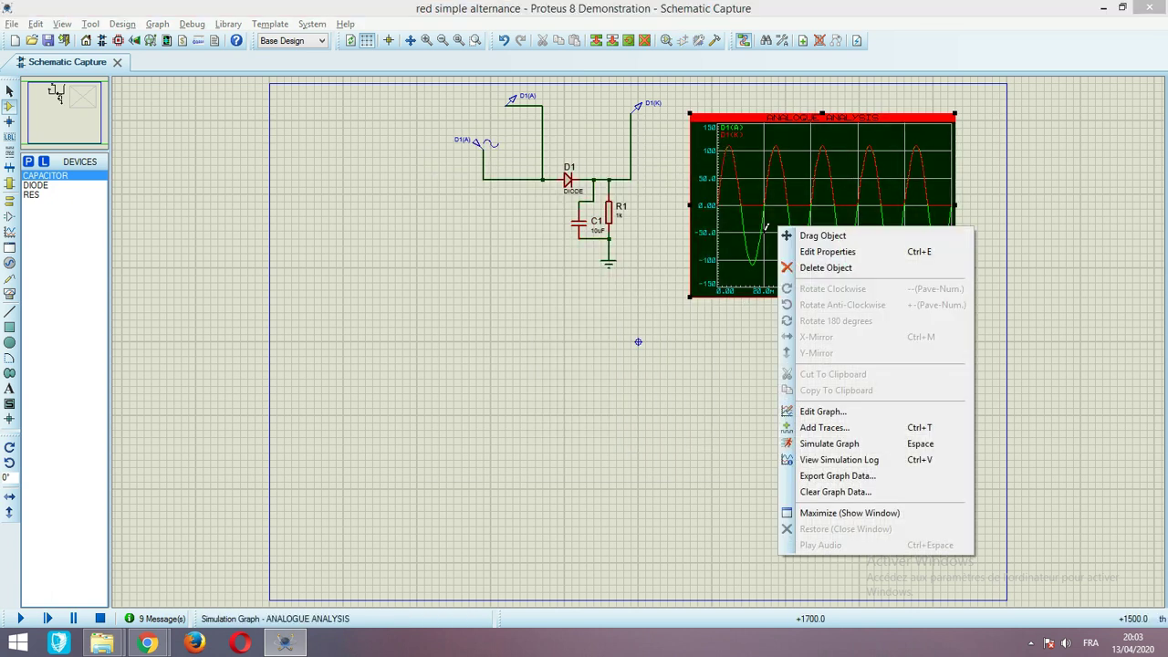
left_click(819, 444)
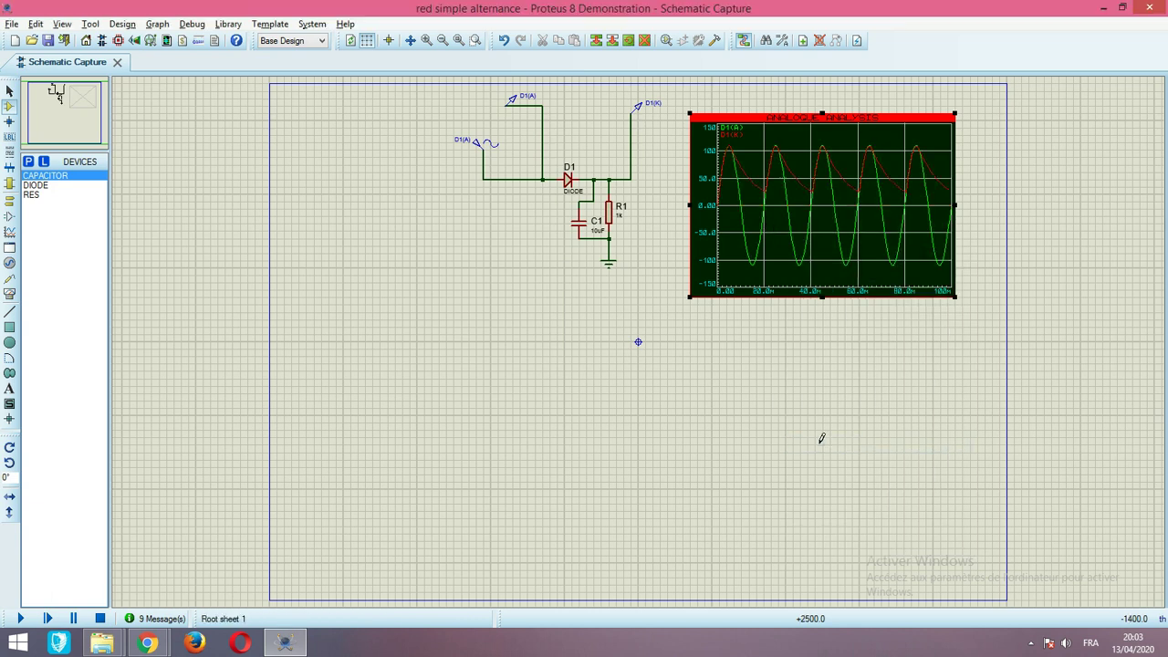
left_click(824, 113)
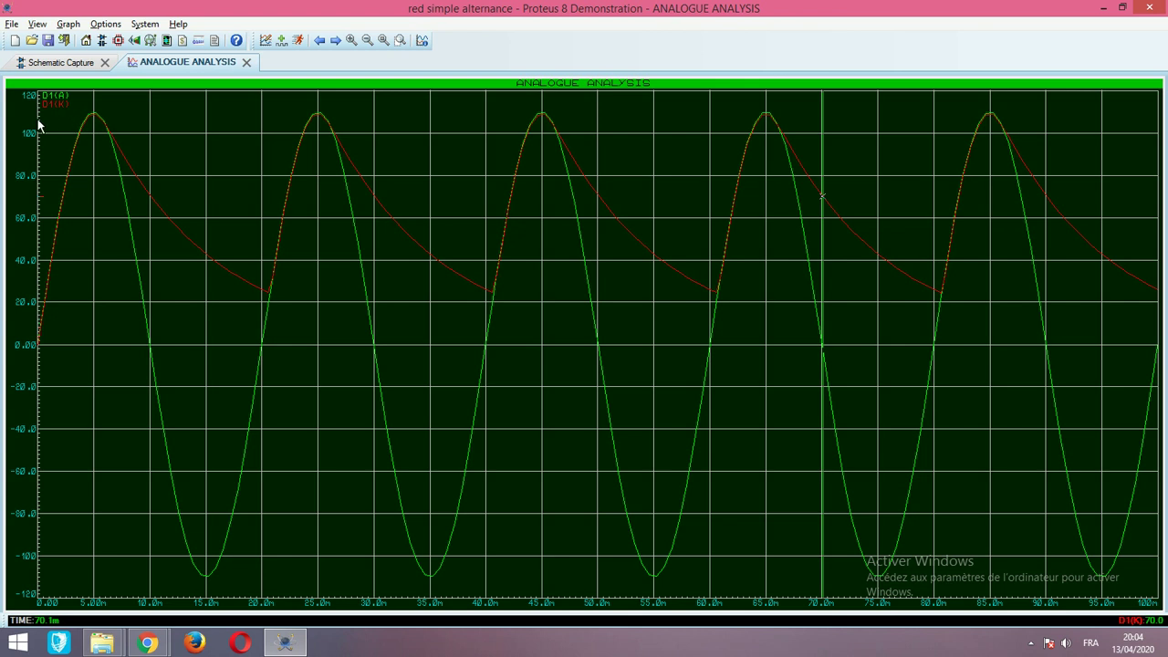
left_click(245, 62)
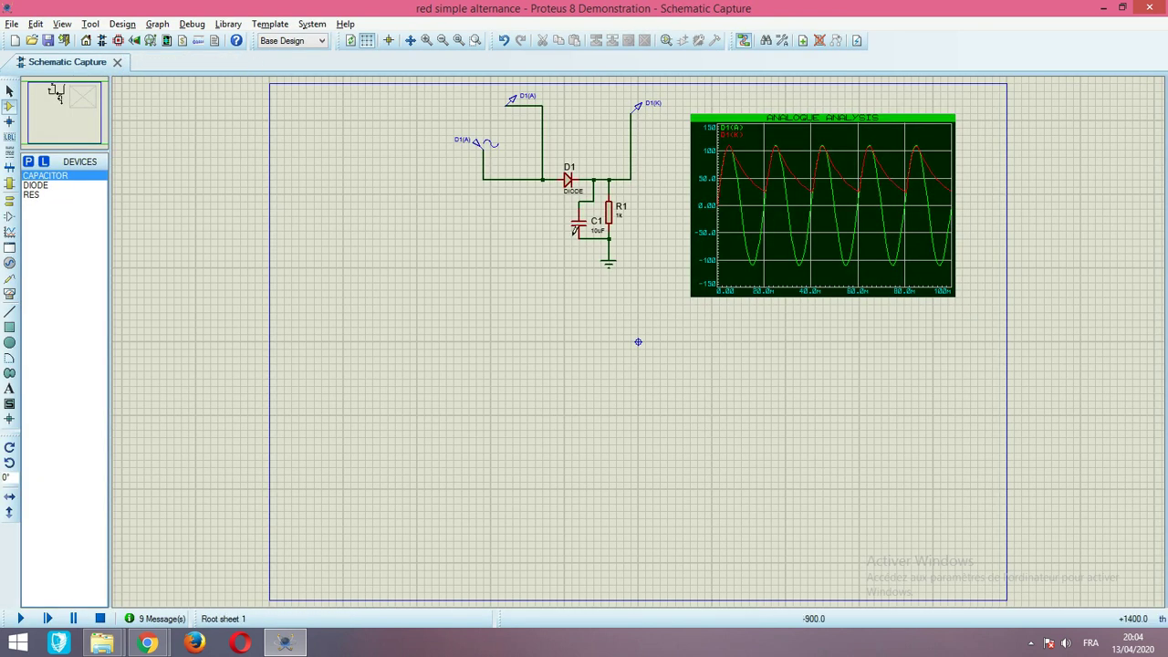
- Increase the capacitor C1's value to 100uF
double_click(597, 235)
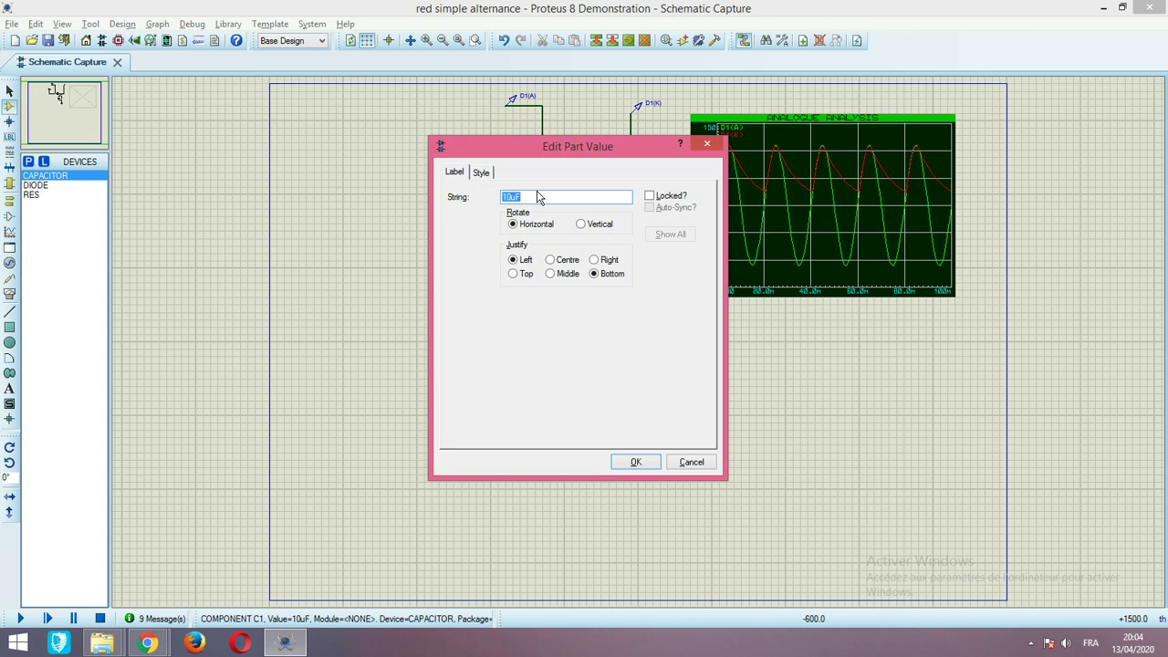
left_click(508, 197)
type("0")
left_click(632, 462)
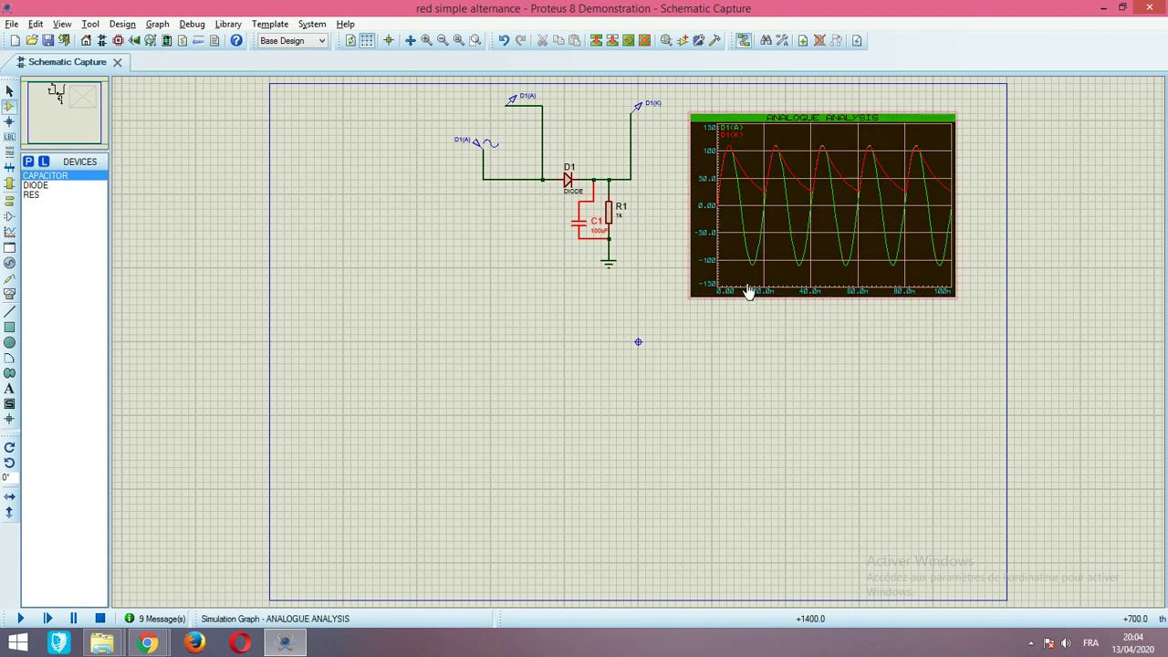
- Simulate the graph again with the larger capacitor and show its waveforms at full size
right_click(773, 237)
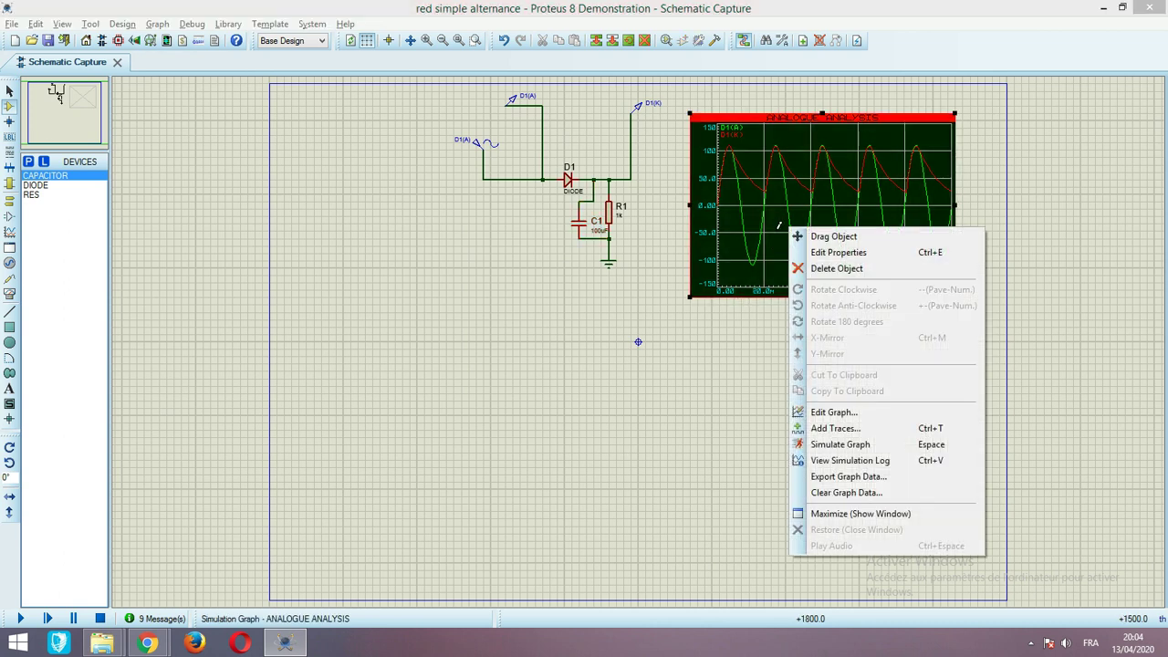
left_click(799, 444)
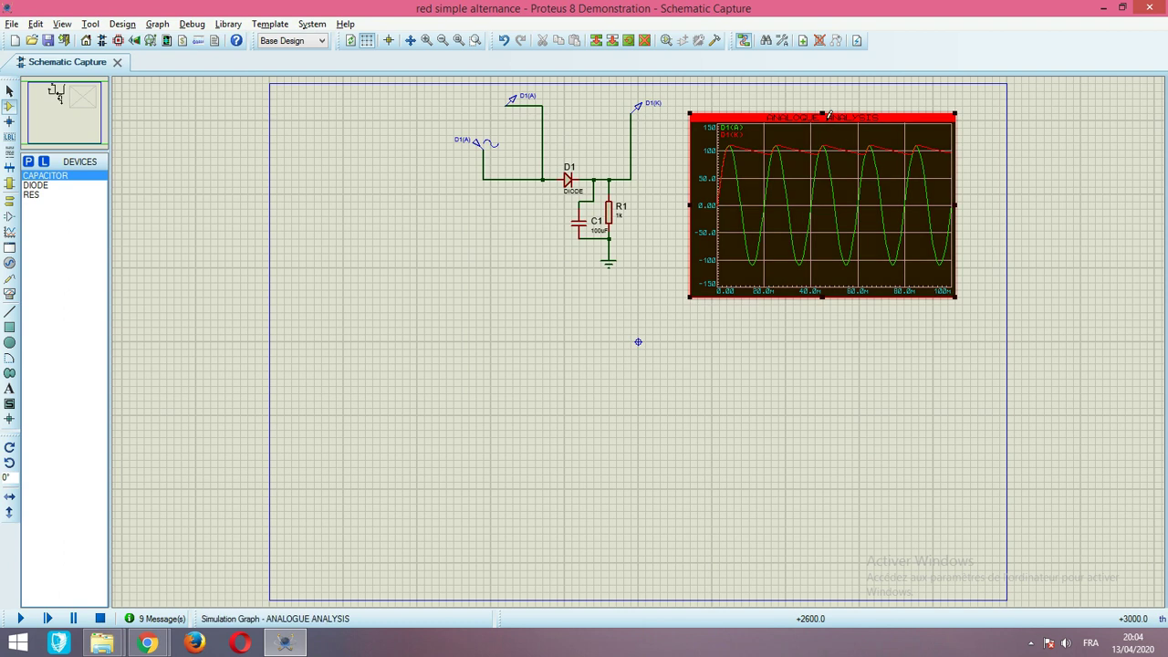
left_click(827, 116)
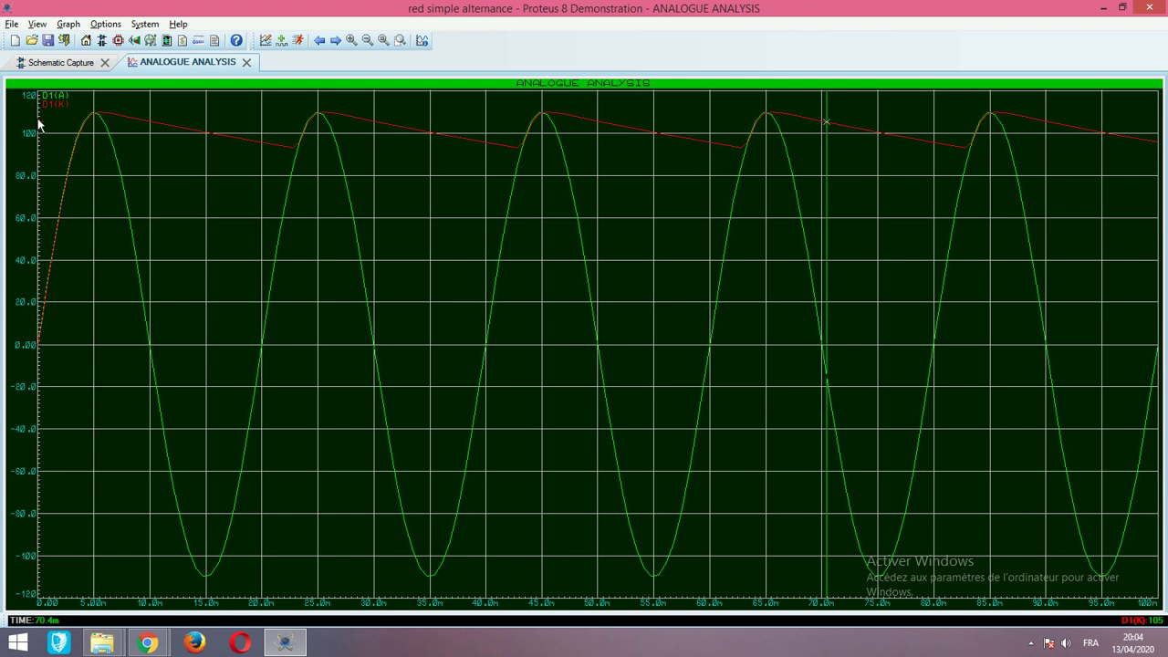
- Close the full-size waveform view and set the capacitor C1's value to 1000uF
left_click(246, 62)
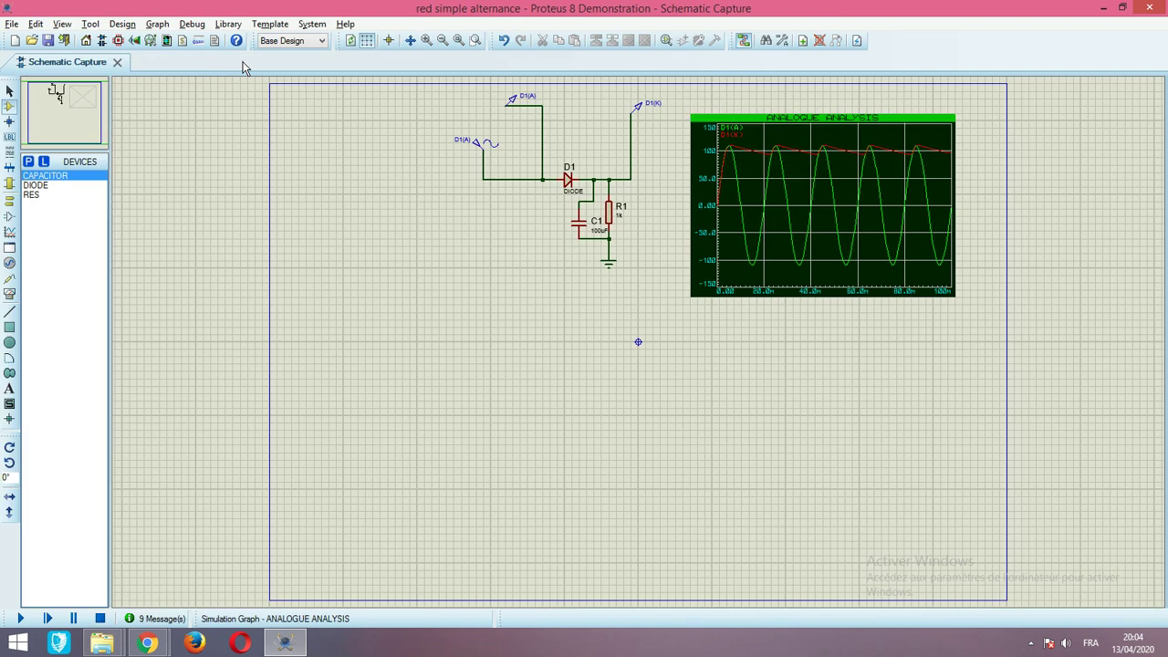
double_click(600, 239)
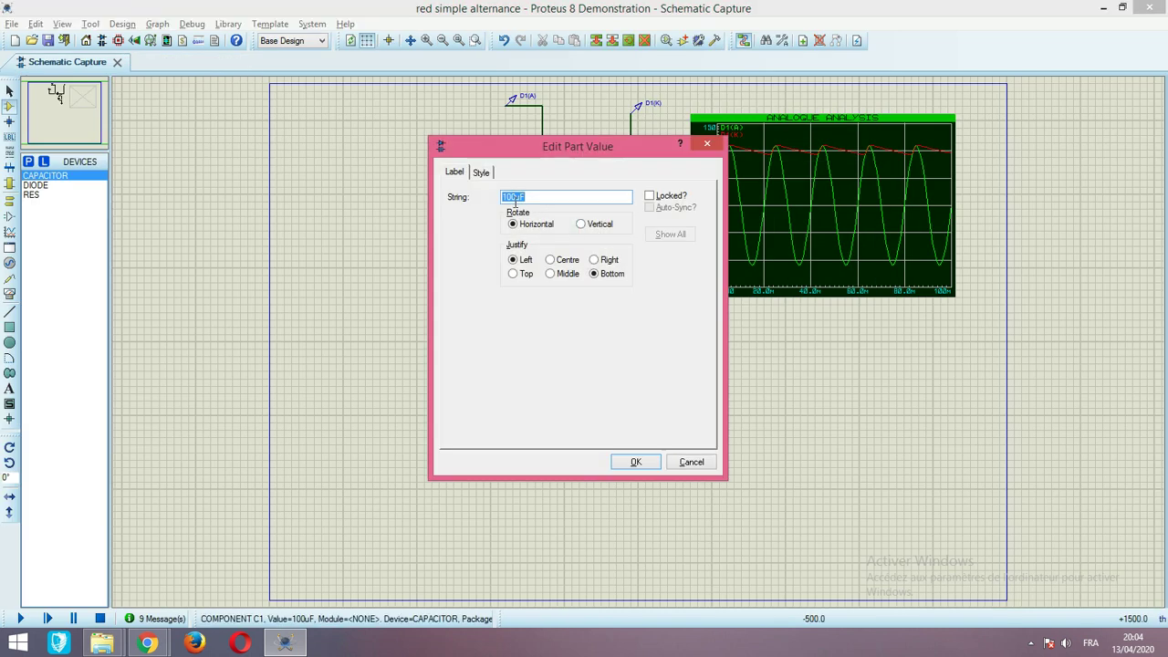
left_click(514, 197)
type("0")
left_click(636, 462)
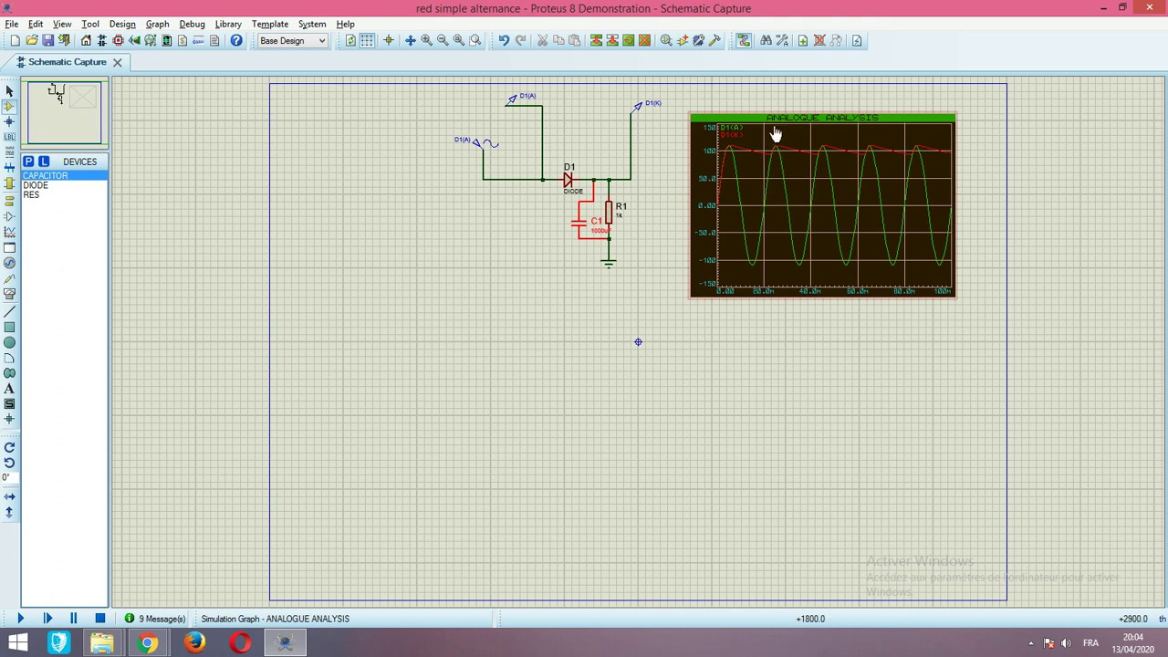
- Simulate the analogue graph with the 1000uF capacitor, examine its input and output waveforms at full size, and return to the schematic
left_click(770, 188)
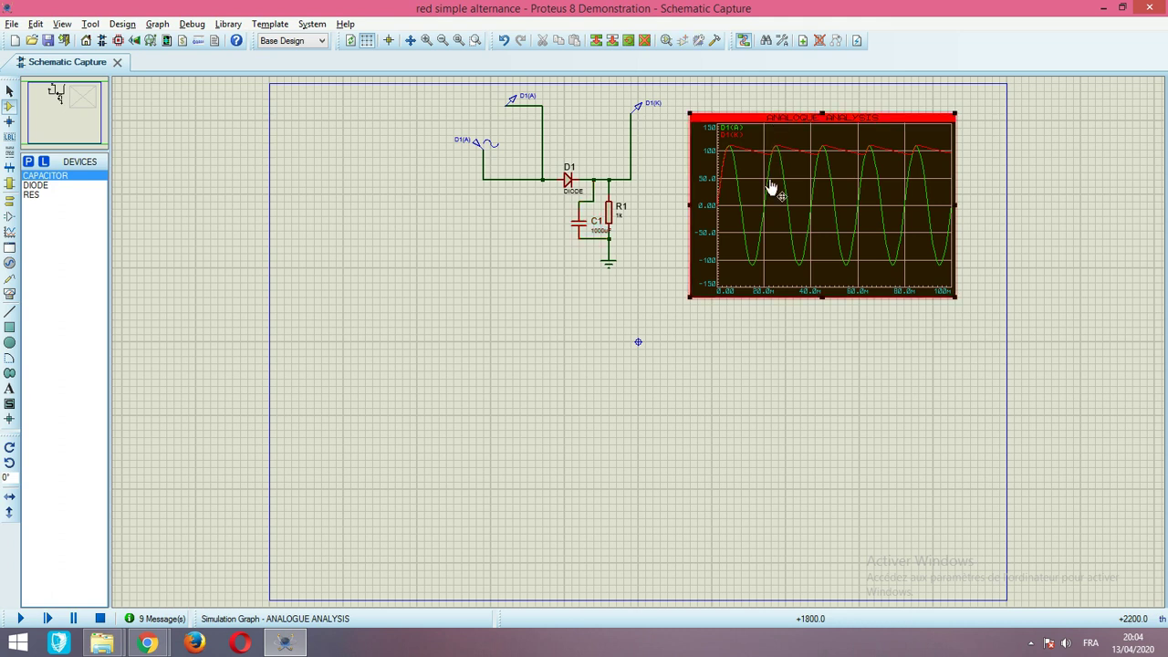
right_click(782, 173)
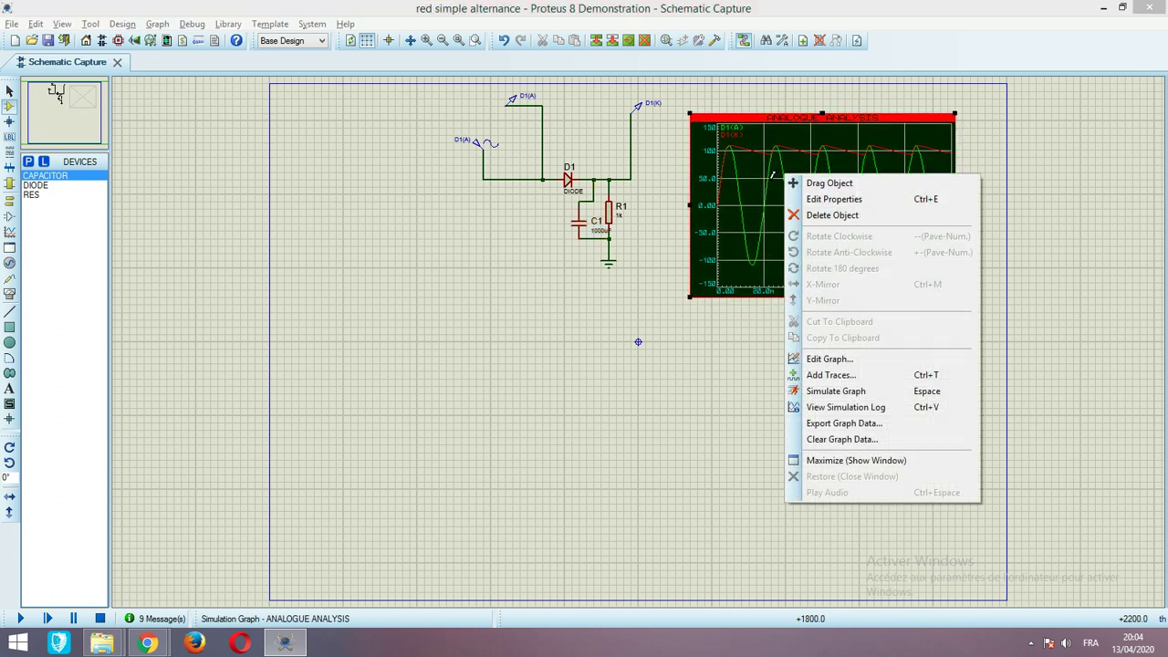
left_click(811, 392)
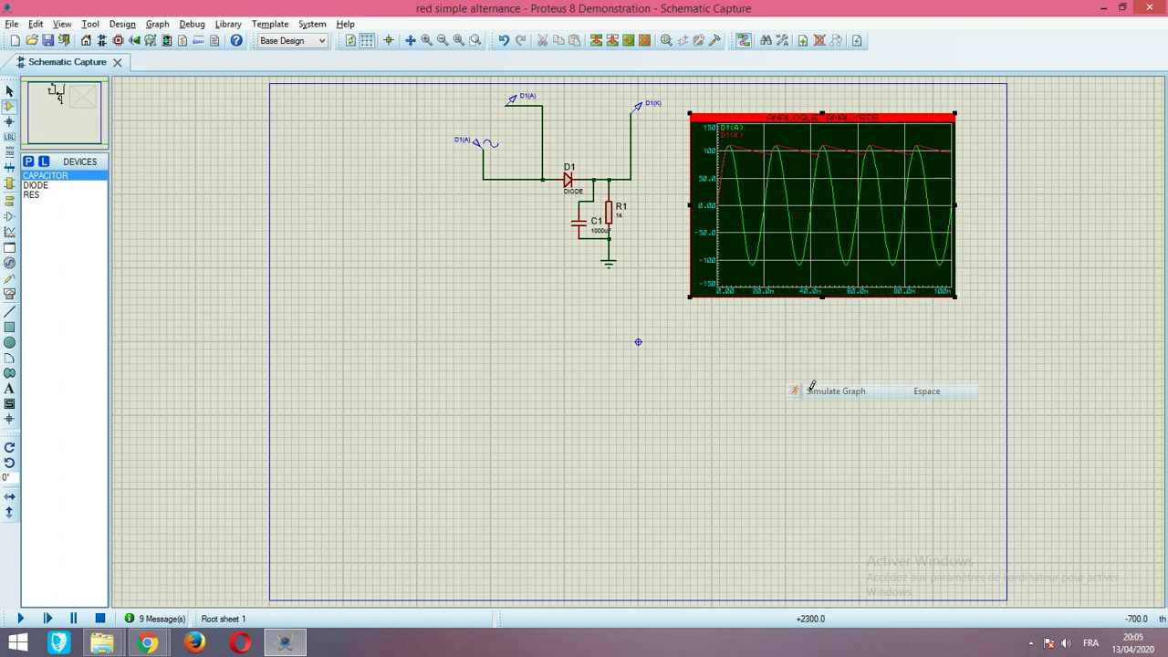
left_click(809, 113)
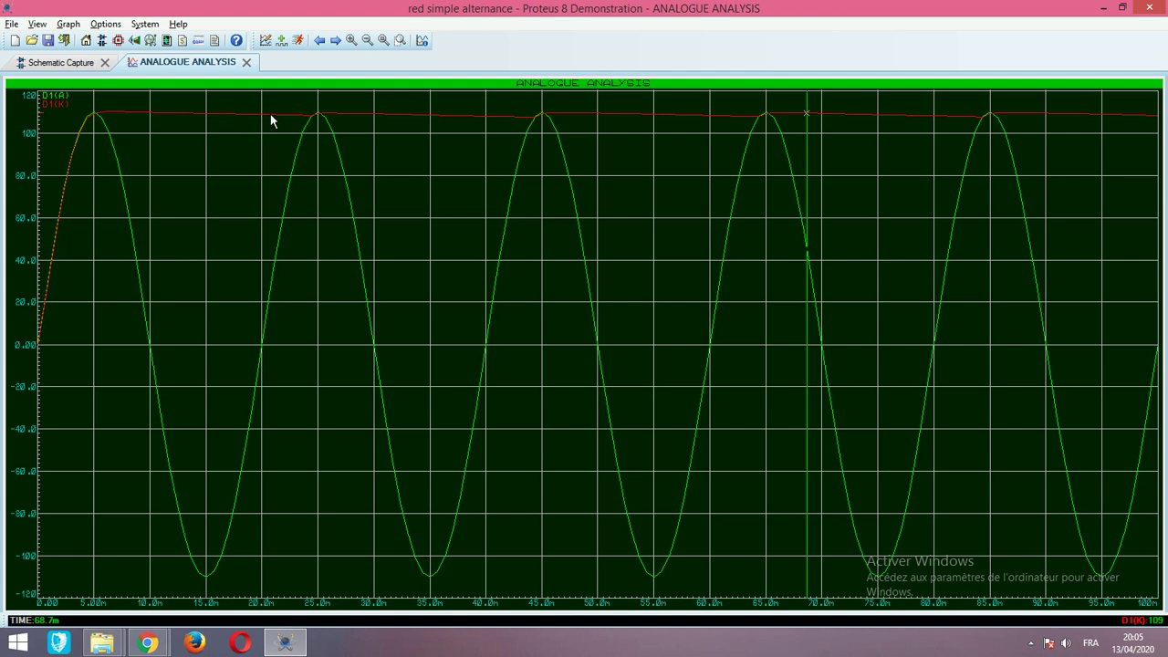
left_click(247, 67)
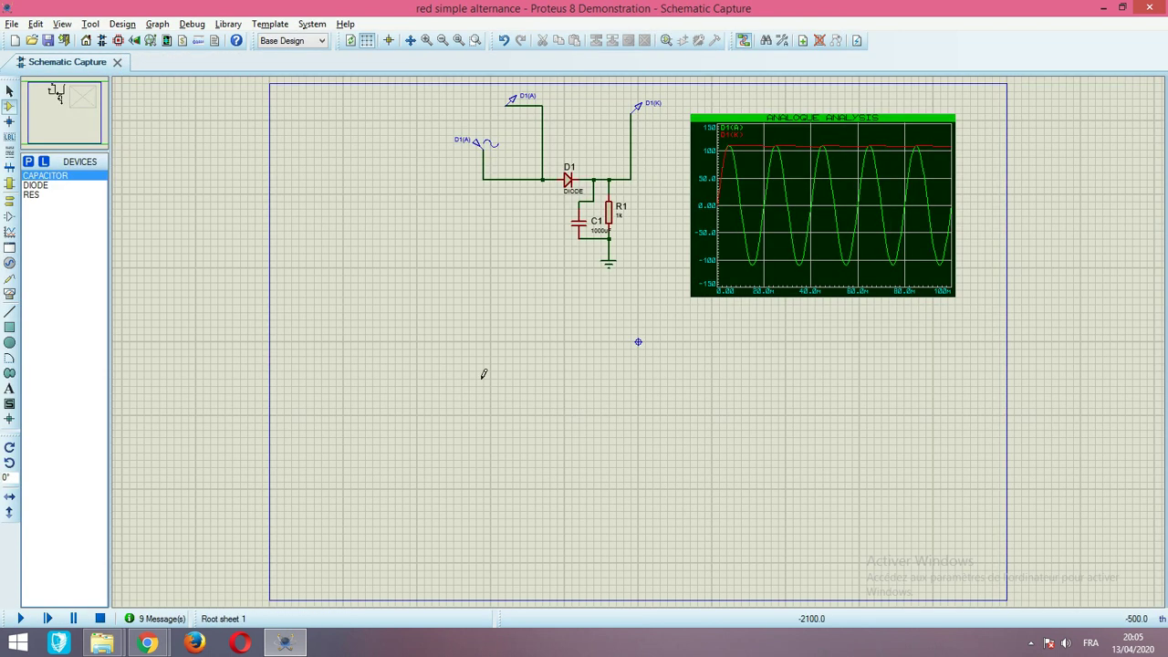